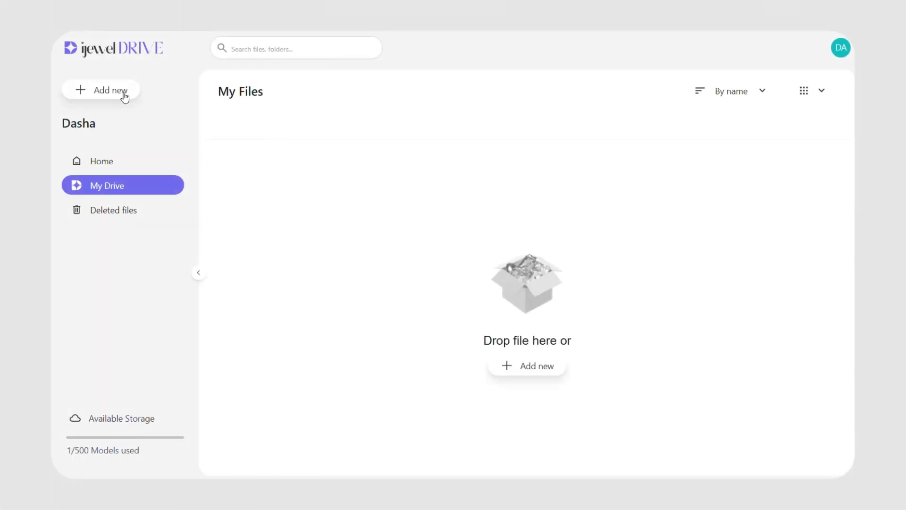
# Drop ring-gradient.glb into My Files and upload it with the default Upload Settings
pyautogui.click(125, 97)
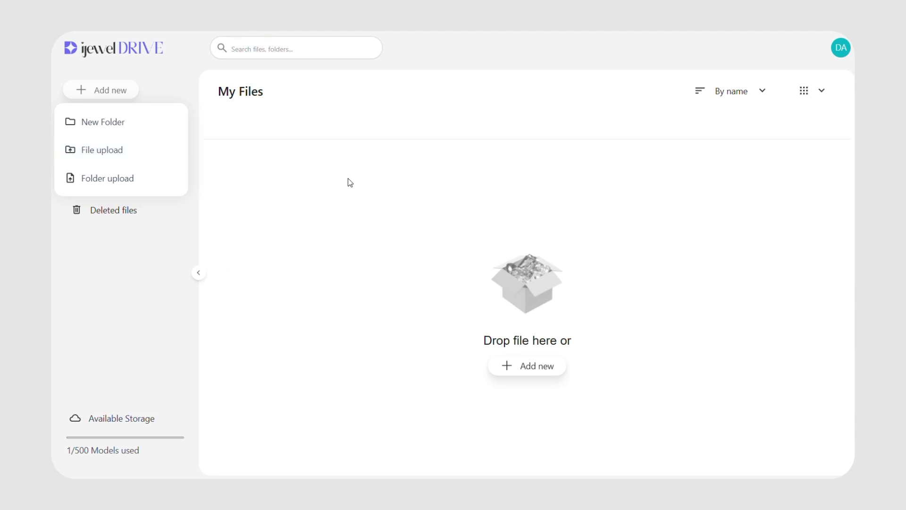
pyautogui.click(371, 183)
pyautogui.moveTo(820, 253); pyautogui.dragTo(545, 266)
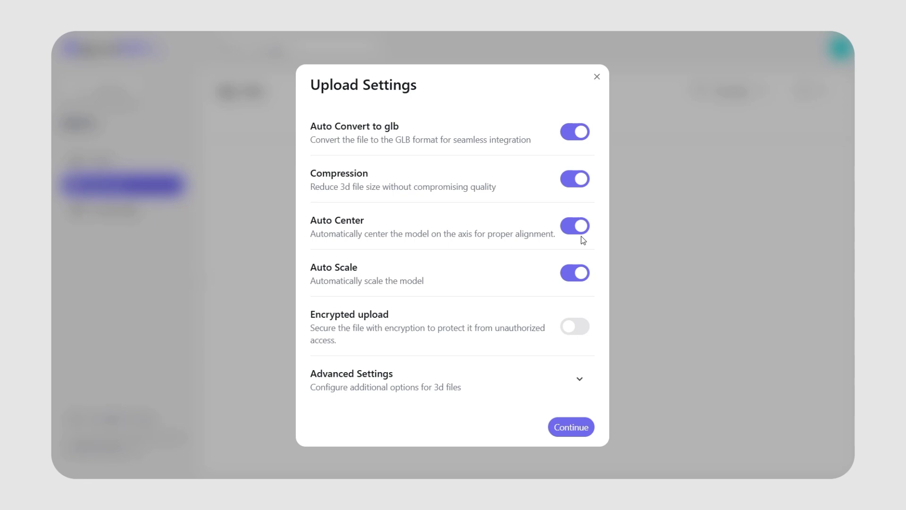
pyautogui.click(577, 427)
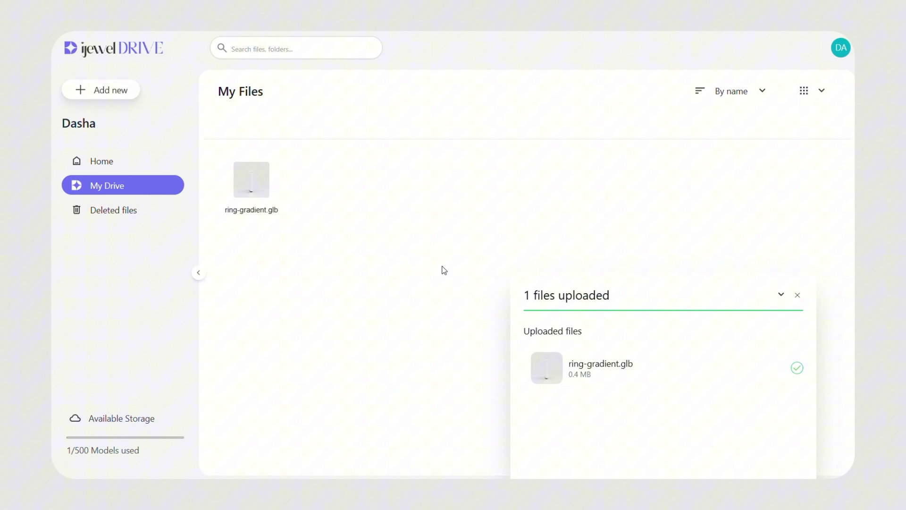
# Create a folder named Client1 in My Files
pyautogui.click(244, 188)
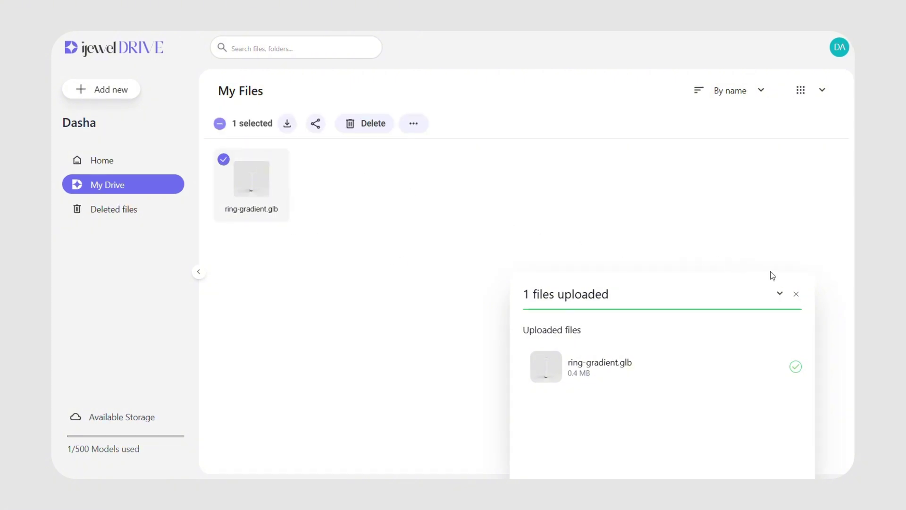
pyautogui.click(798, 295)
pyautogui.click(382, 204)
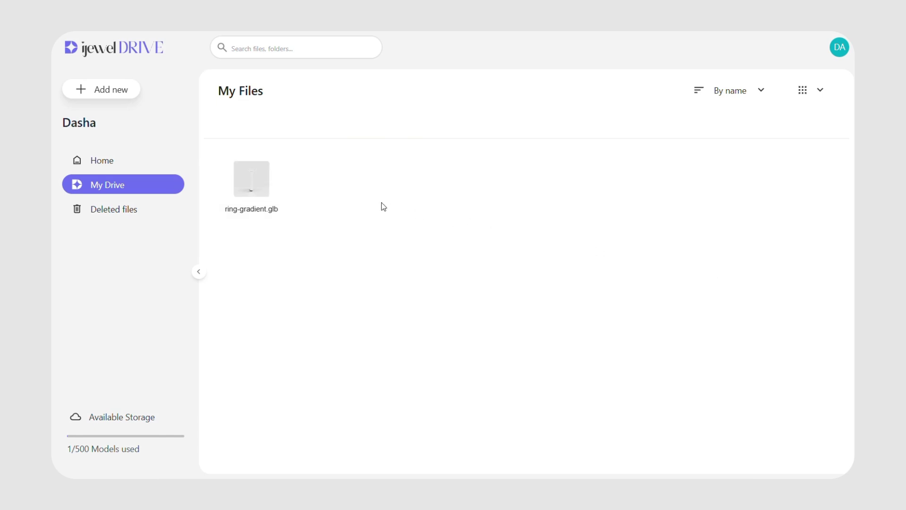
pyautogui.rightClick(341, 189)
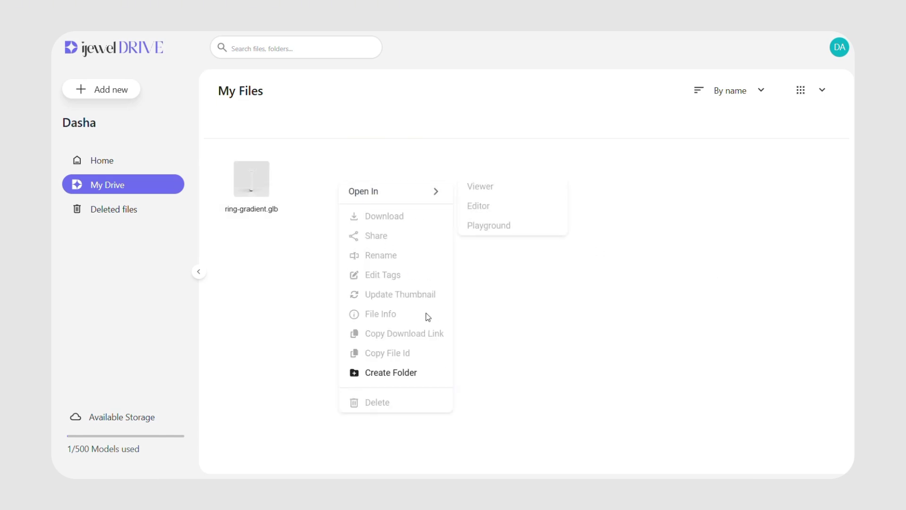
pyautogui.click(432, 372)
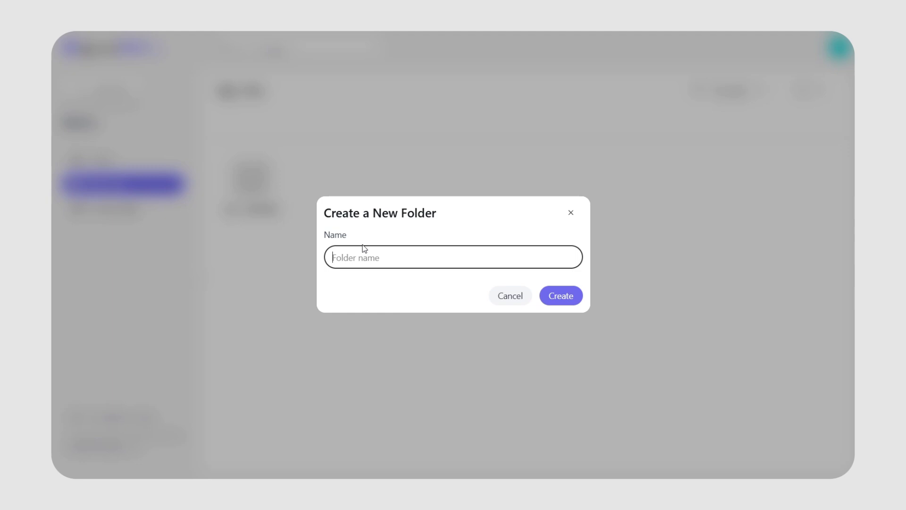
pyautogui.write('Client1')
pyautogui.click(560, 297)
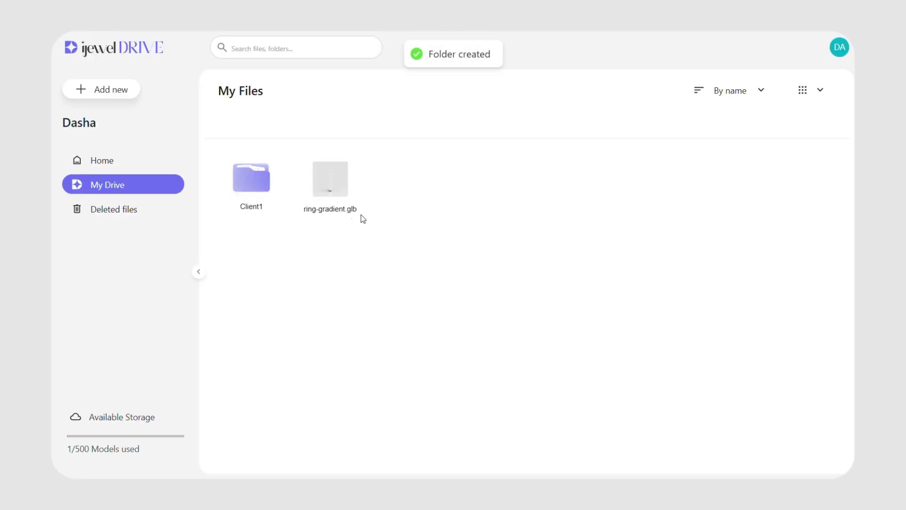
# Move ring-gradient.glb into Client1 and check it is there
pyautogui.click(253, 171)
pyautogui.moveTo(326, 176); pyautogui.dragTo(249, 186)
pyautogui.click(549, 277)
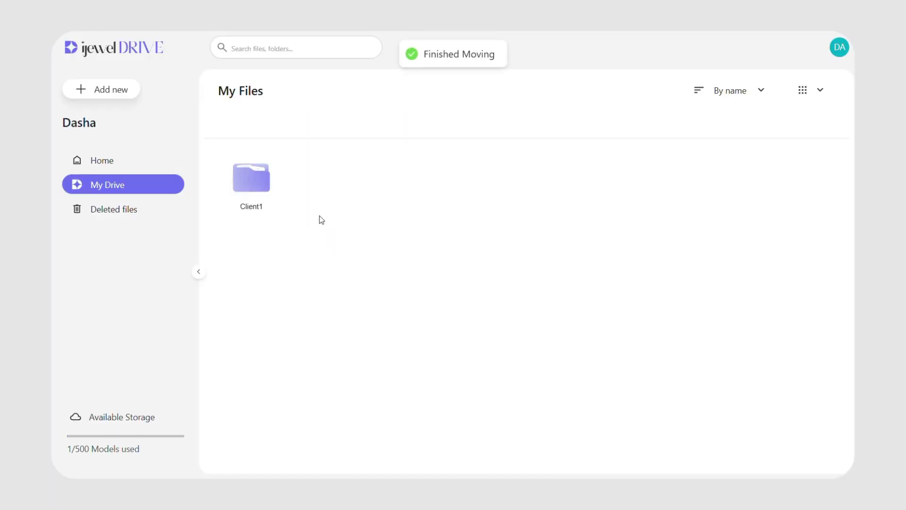
pyautogui.doubleClick(252, 181)
pyautogui.click(241, 91)
# Create the folders Client2 and Collection2025
pyautogui.click(106, 90)
pyautogui.click(102, 121)
pyautogui.write('Cli')
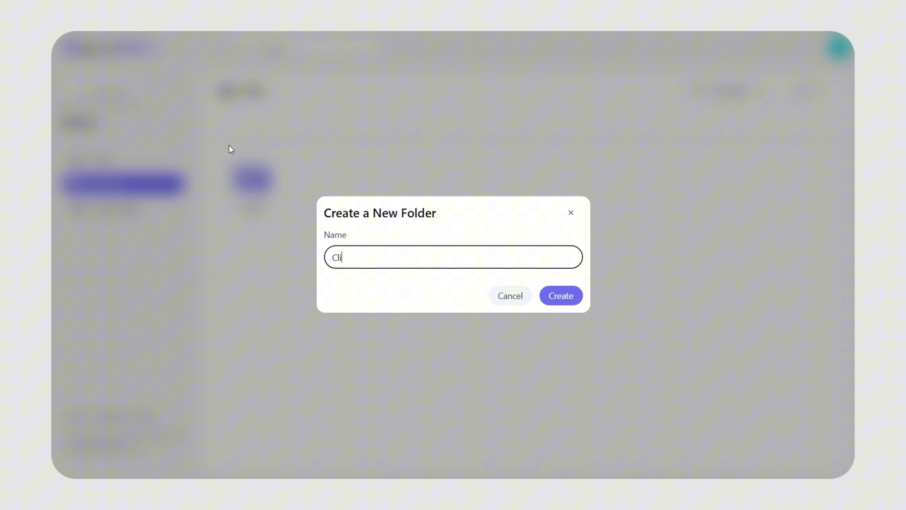
pyautogui.write('ent2')
pyautogui.press('Return')
pyautogui.rightClick(442, 210)
pyautogui.click(466, 399)
pyautogui.write('Collec')
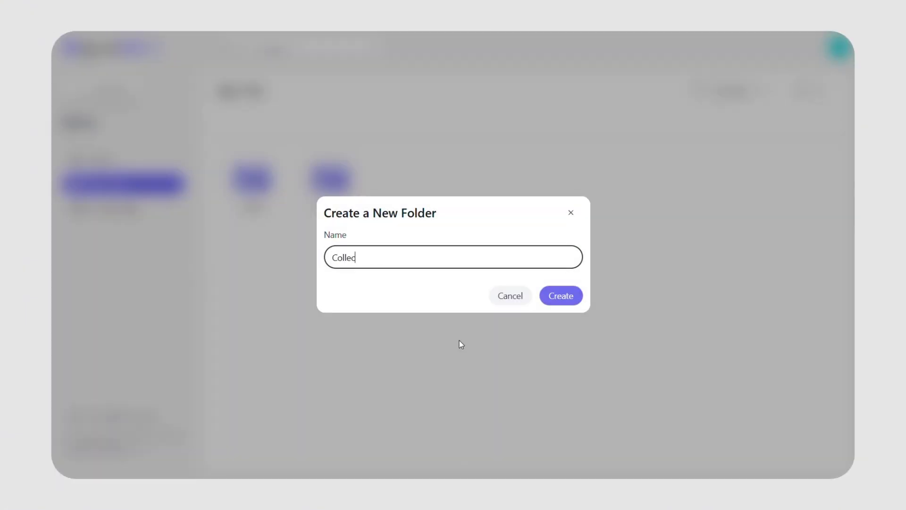
pyautogui.write('tion2025')
pyautogui.click(561, 296)
pyautogui.click(399, 184)
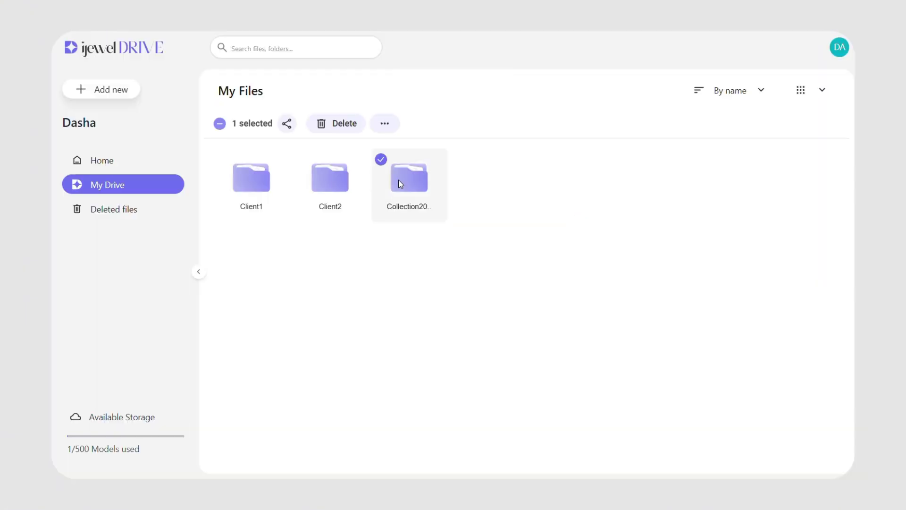
# Save the tags 'ring' and 'engagement' on ring-gradient.glb, then search the drive for 'ring' and 'eng'
pyautogui.doubleClick(255, 183)
pyautogui.rightClick(255, 183)
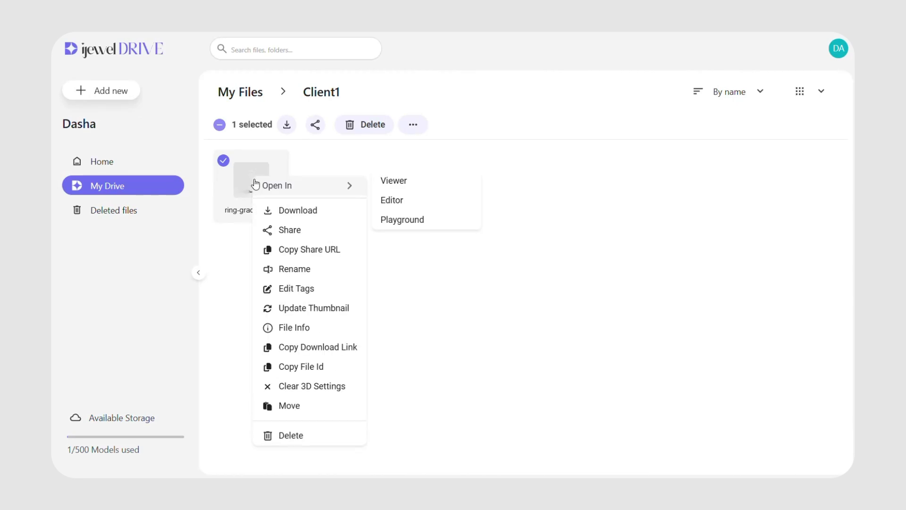
pyautogui.click(297, 291)
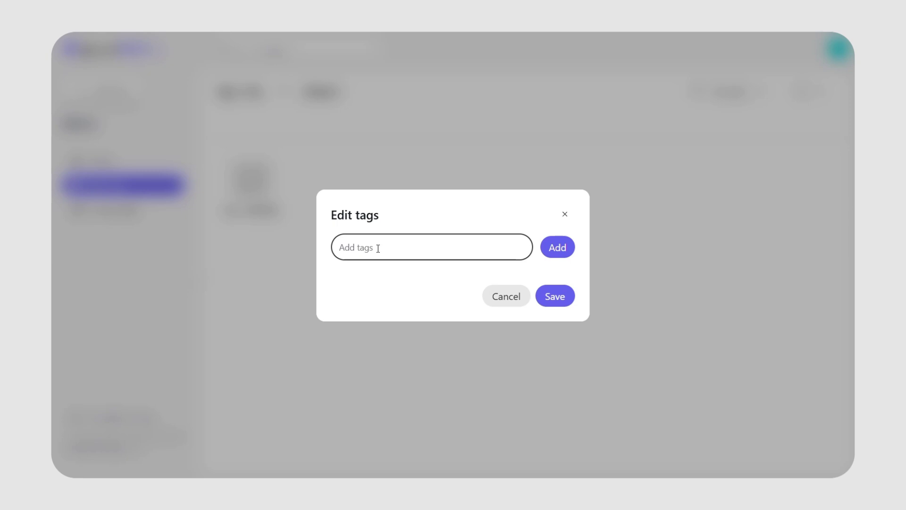
pyautogui.write('ring')
pyautogui.press('Return')
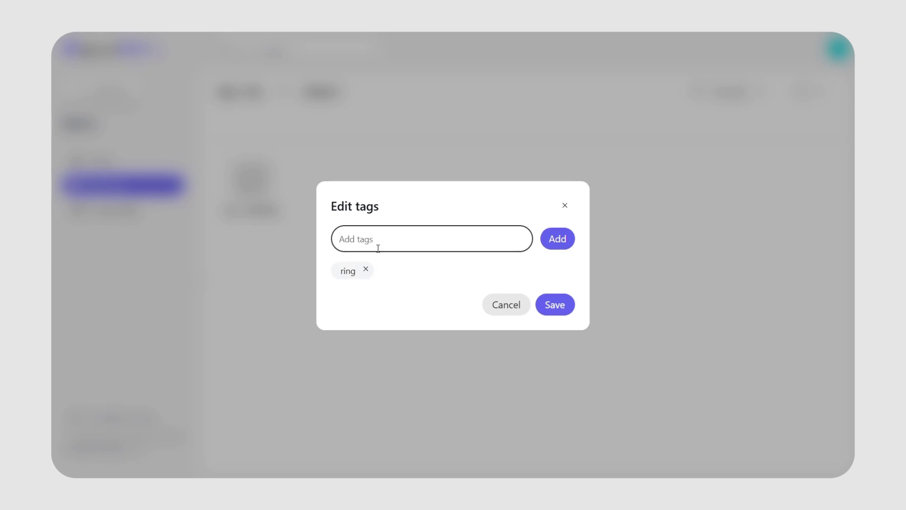
pyautogui.write('en')
pyautogui.write('t')
pyautogui.press('Return')
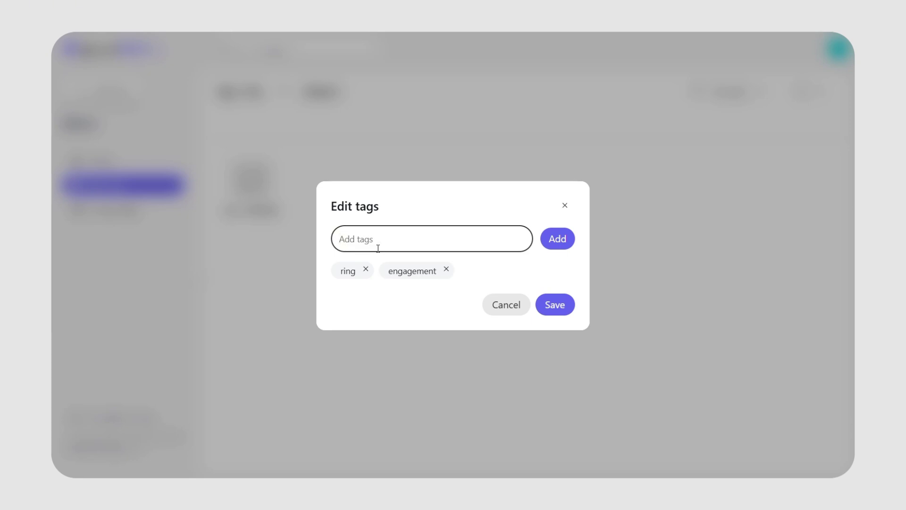
pyautogui.click(556, 306)
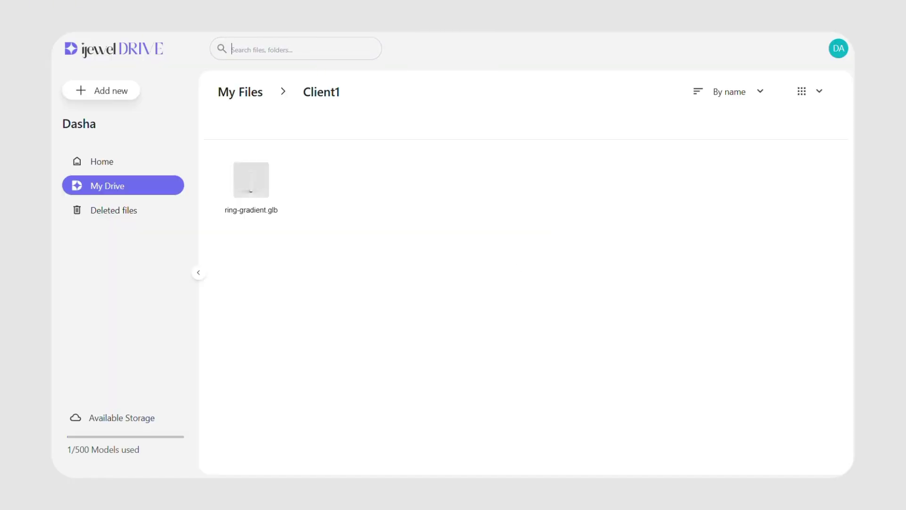
pyautogui.write('ring')
pyautogui.press('BackSpace')
pyautogui.press('BackSpace')
pyautogui.press('BackSpace')
pyautogui.write('eng')
pyautogui.press('BackSpace')
pyautogui.press('BackSpace')
pyautogui.press('BackSpace')
# Preview ring-gradient.glb in the 3D viewer
pyautogui.doubleClick(258, 182)
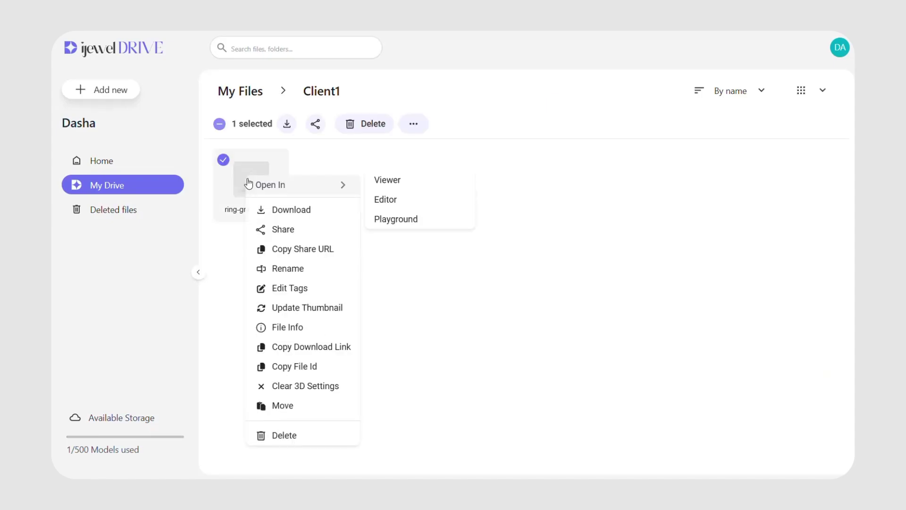
# Load the ring in the Editor, review Background, Scene and Ground settings, and fit the ring in view
pyautogui.click(386, 201)
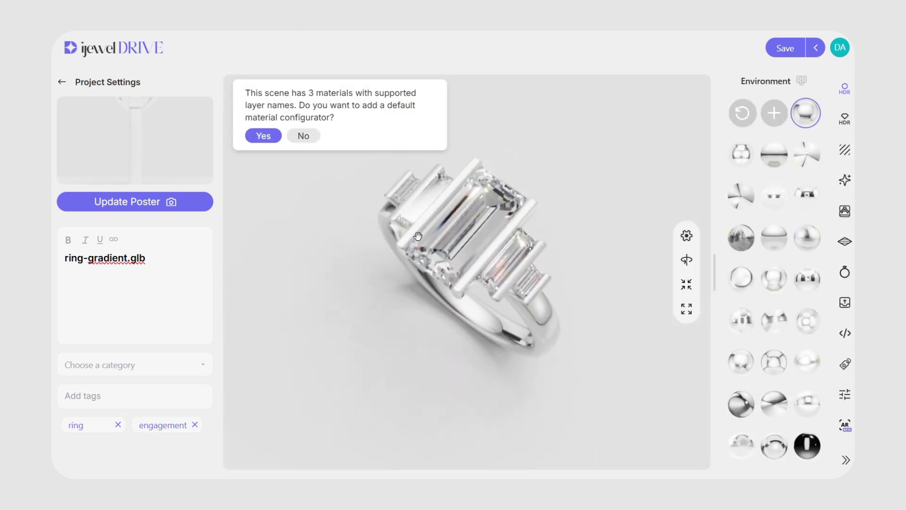
pyautogui.click(302, 137)
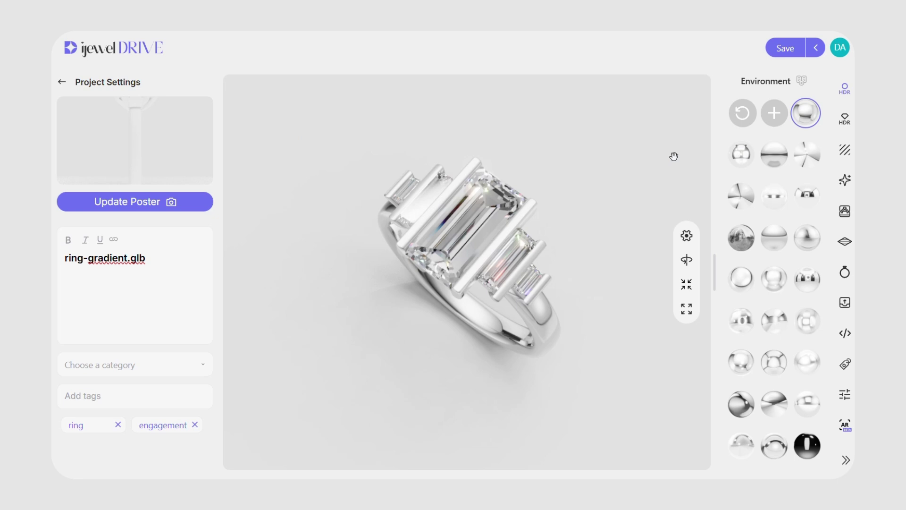
pyautogui.click(844, 150)
pyautogui.click(845, 211)
pyautogui.click(845, 242)
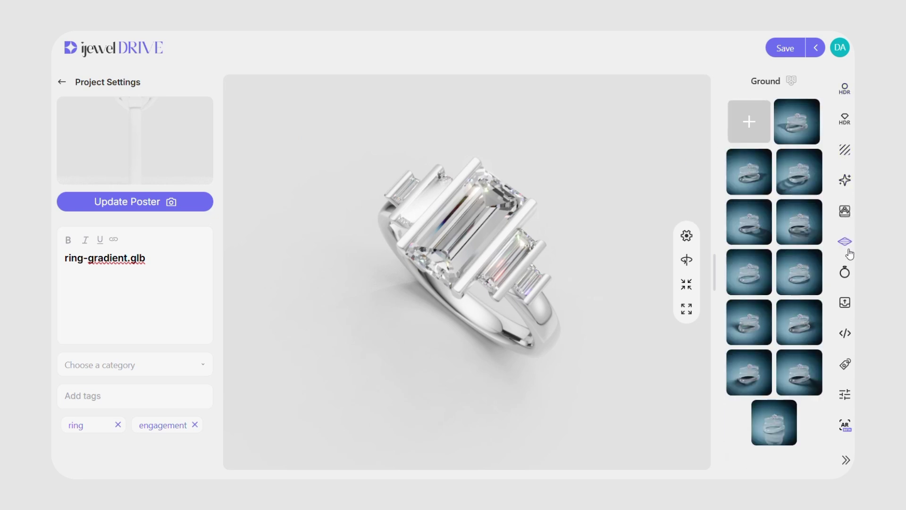
pyautogui.click(686, 283)
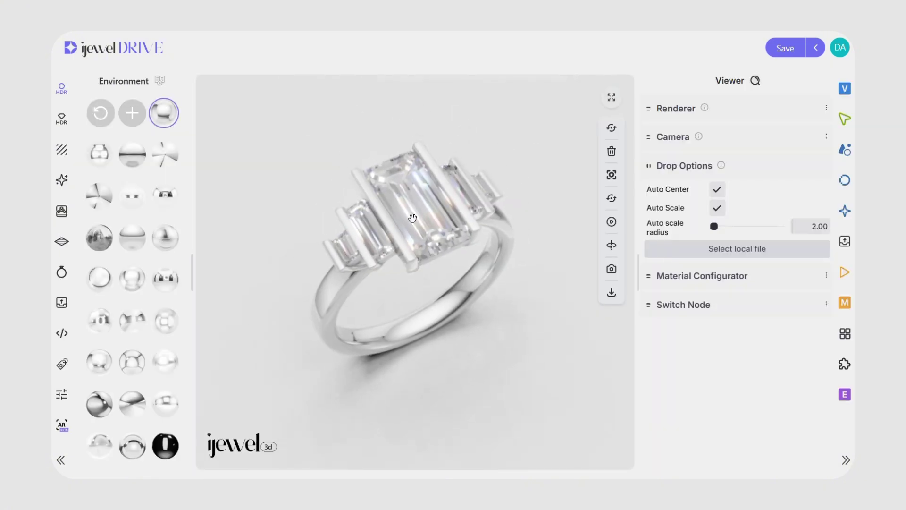
# Skip the material configurator and select the emerald centre stone and the ring band
pyautogui.click(276, 135)
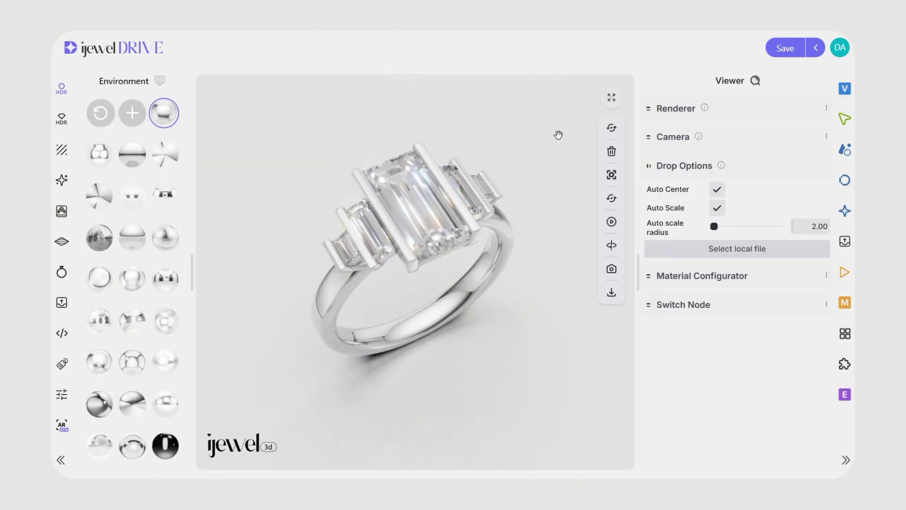
pyautogui.click(845, 121)
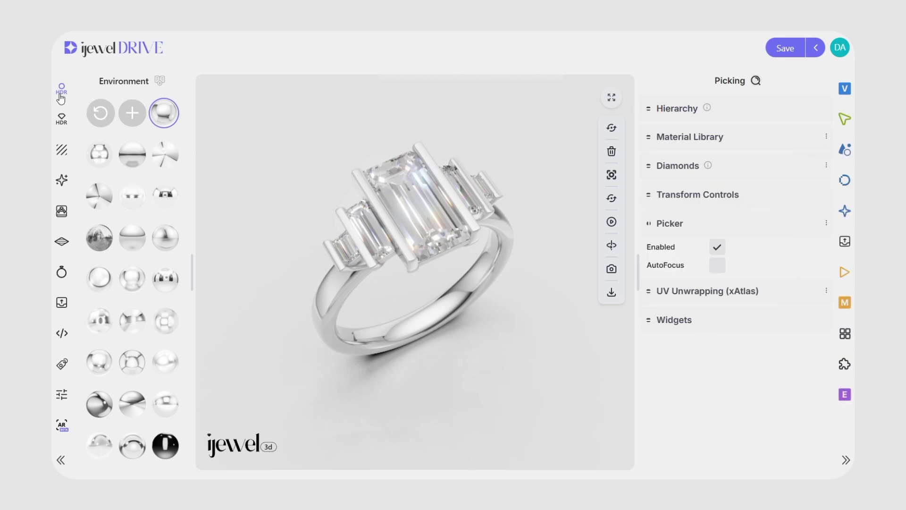
pyautogui.click(62, 149)
pyautogui.click(422, 233)
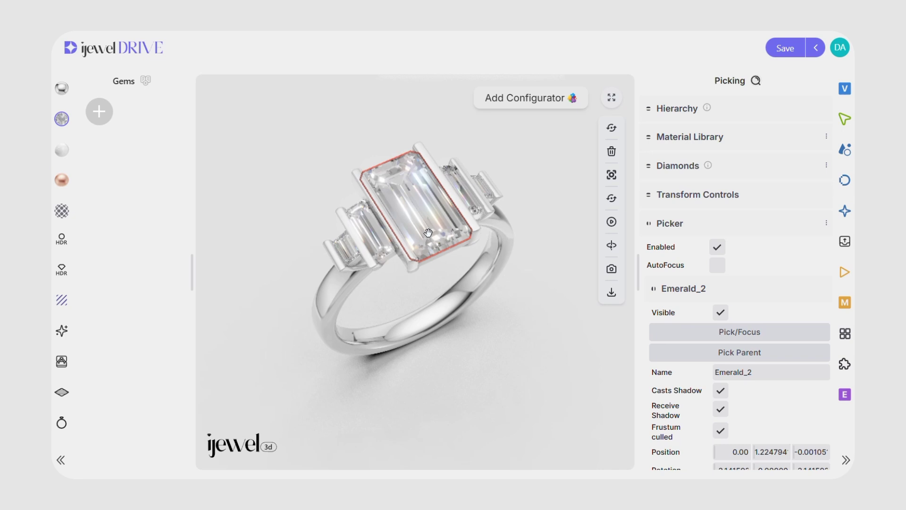
pyautogui.scroll(-5, 146, 220)
pyautogui.scroll(-3, 147, 220)
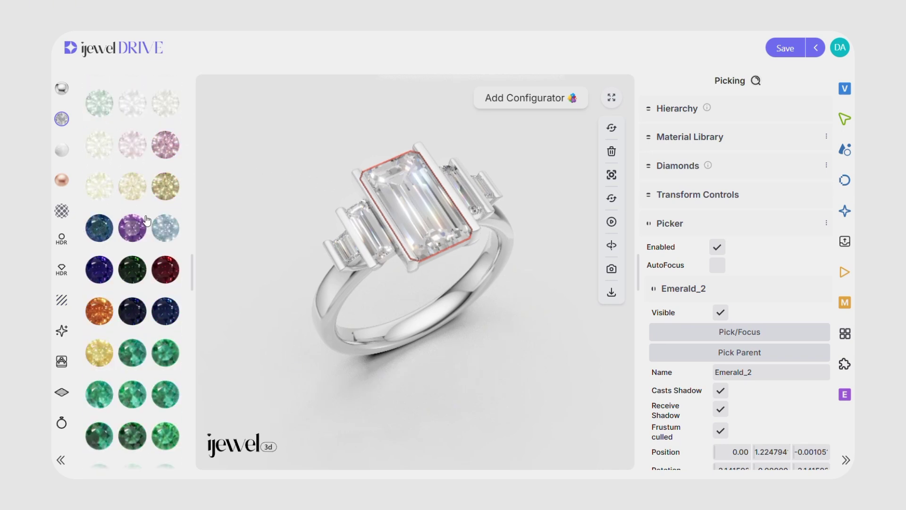
pyautogui.click(331, 282)
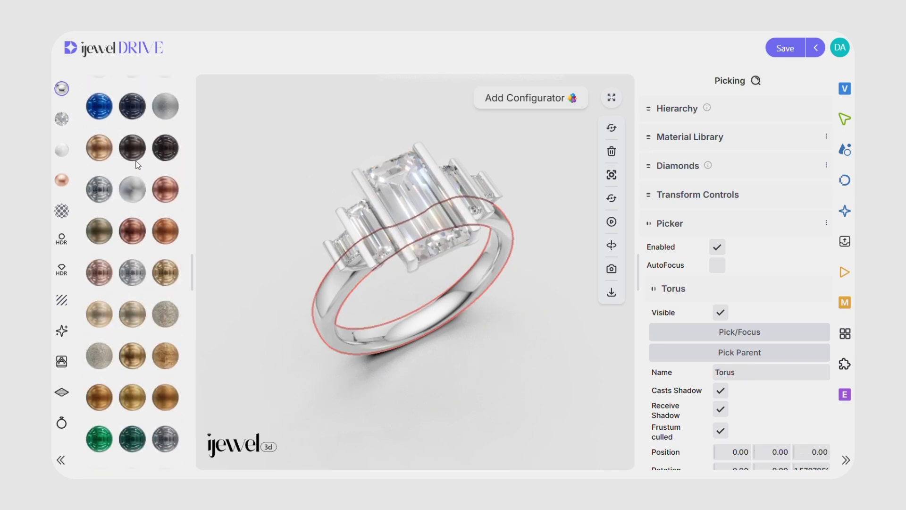
pyautogui.scroll(-2, 138, 165)
pyautogui.scroll(2, 138, 164)
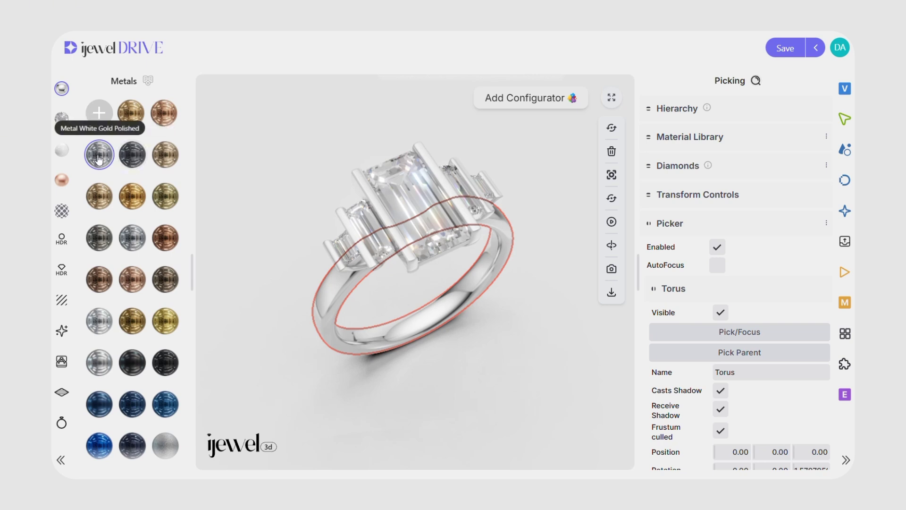
# Browse the lighting and gem presets and apply a metal environment to the ring
pyautogui.click(62, 302)
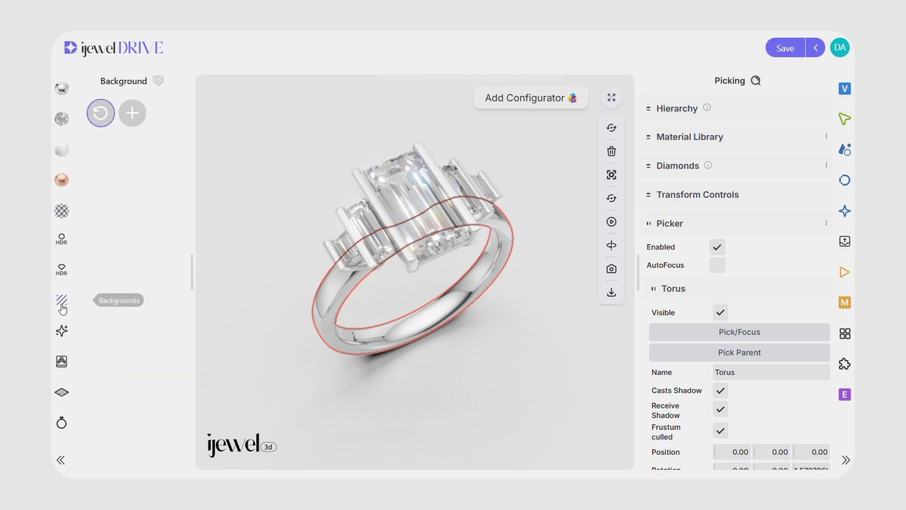
pyautogui.click(61, 330)
pyautogui.click(61, 239)
pyautogui.scroll(-3, 101, 218)
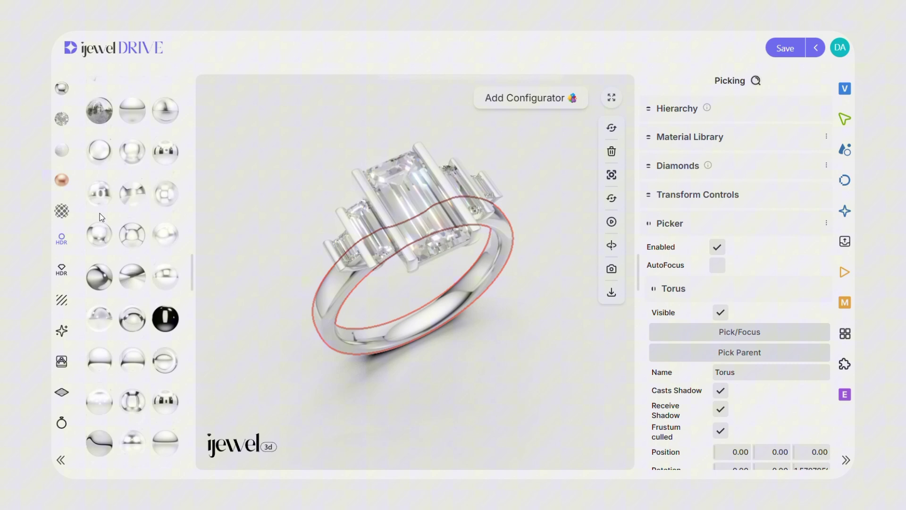
pyautogui.scroll(-2, 101, 218)
pyautogui.scroll(-2, 101, 218)
pyautogui.click(65, 268)
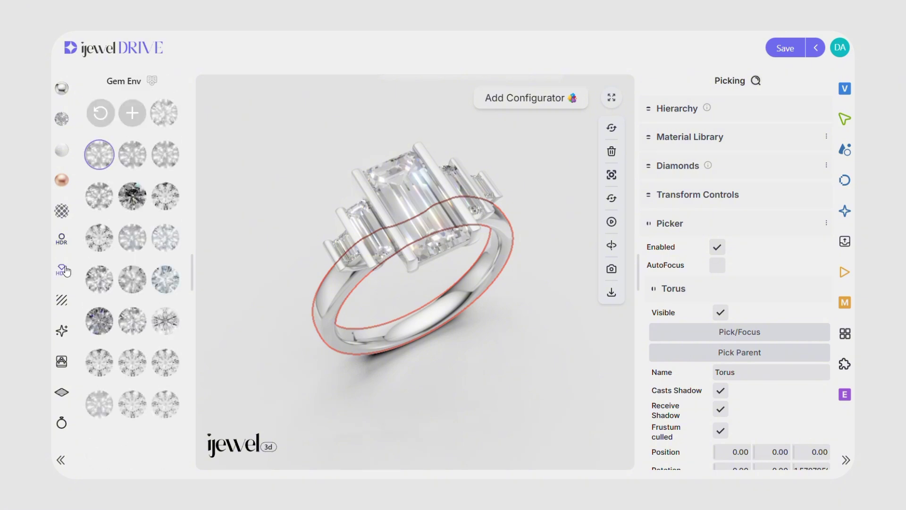
pyautogui.click(63, 240)
pyautogui.scroll(-3, 100, 233)
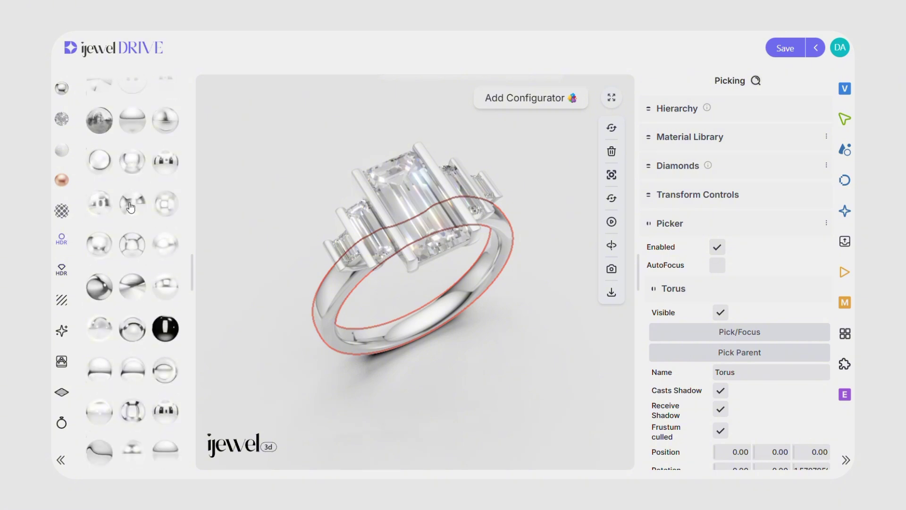
pyautogui.click(133, 331)
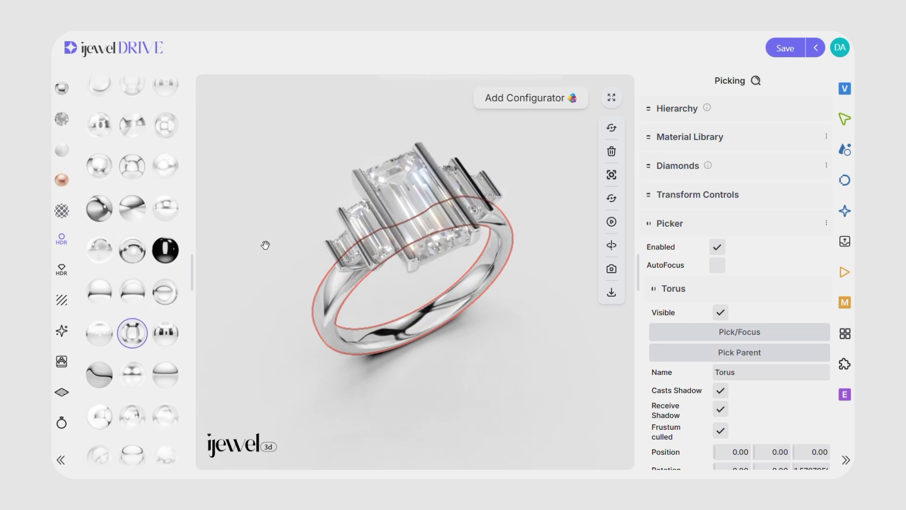
# Orbit to a front view, narrow the field of view to 10, and save the project
pyautogui.moveTo(266, 245); pyautogui.dragTo(287, 183)
pyautogui.click(286, 183)
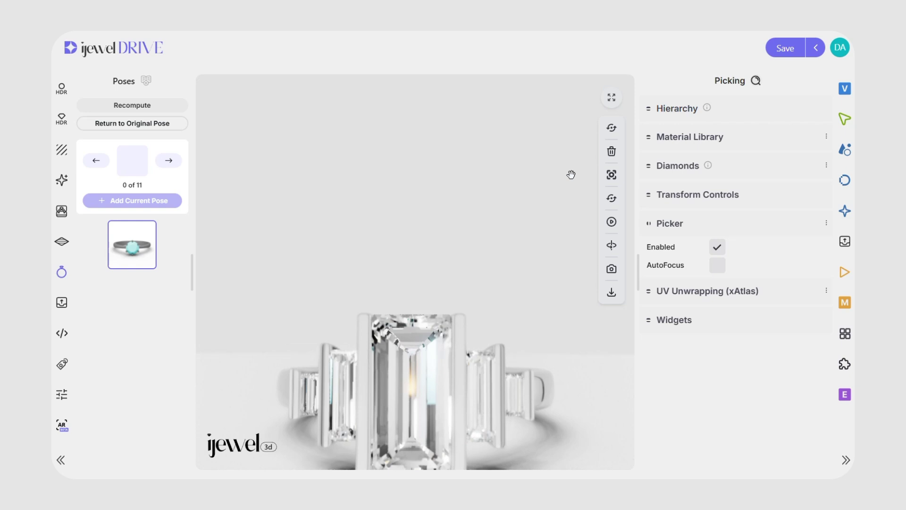
pyautogui.click(841, 95)
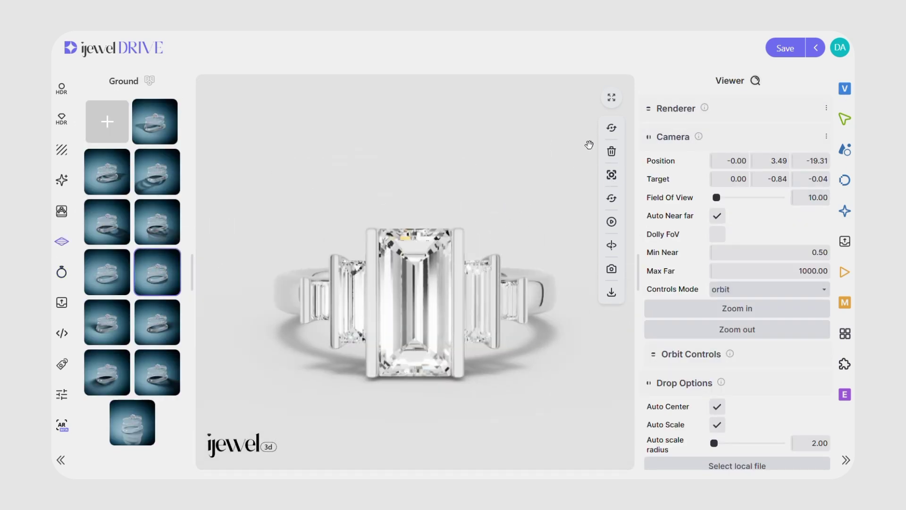
pyautogui.click(778, 49)
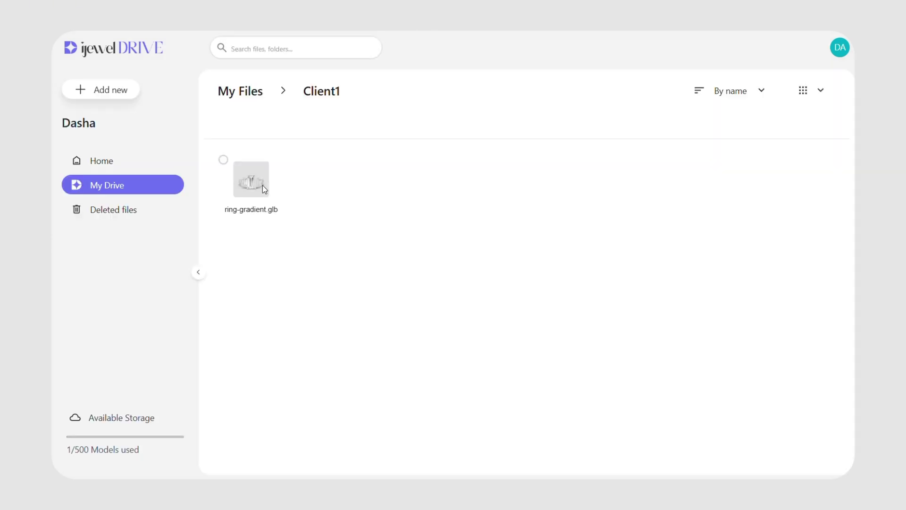
# Turn on Public Access for ring-gradient.glb
pyautogui.click(263, 185)
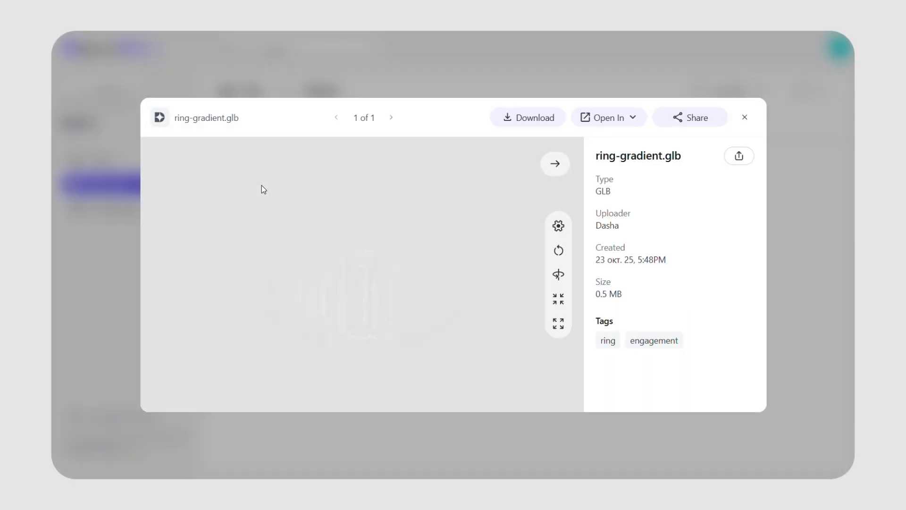
pyautogui.scroll(5, 347, 342)
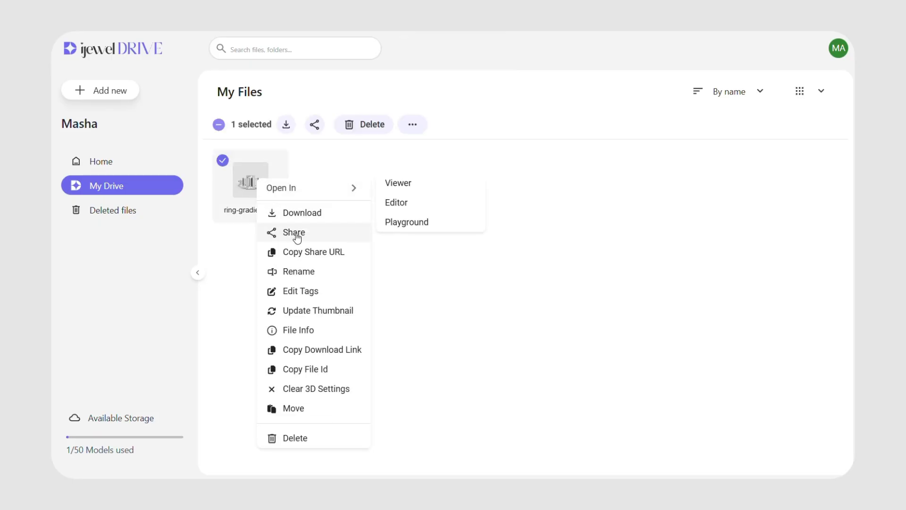
pyautogui.click(296, 233)
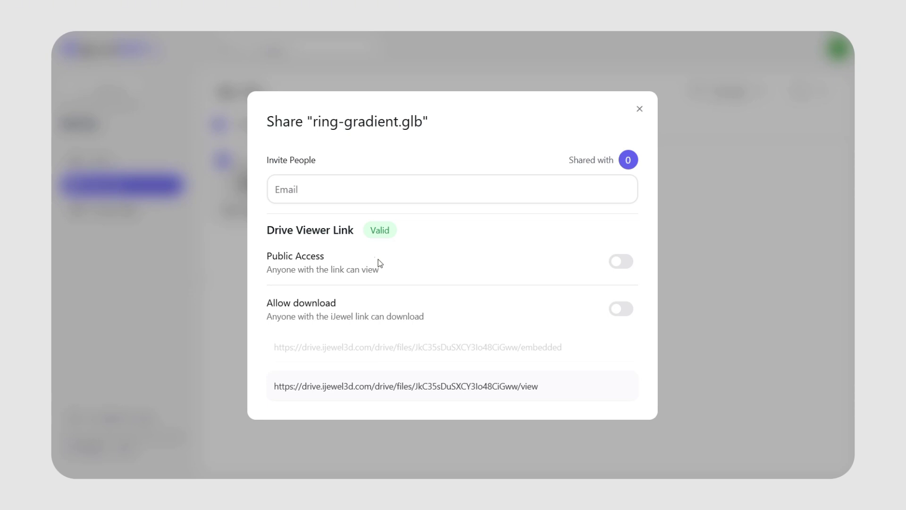
pyautogui.click(618, 263)
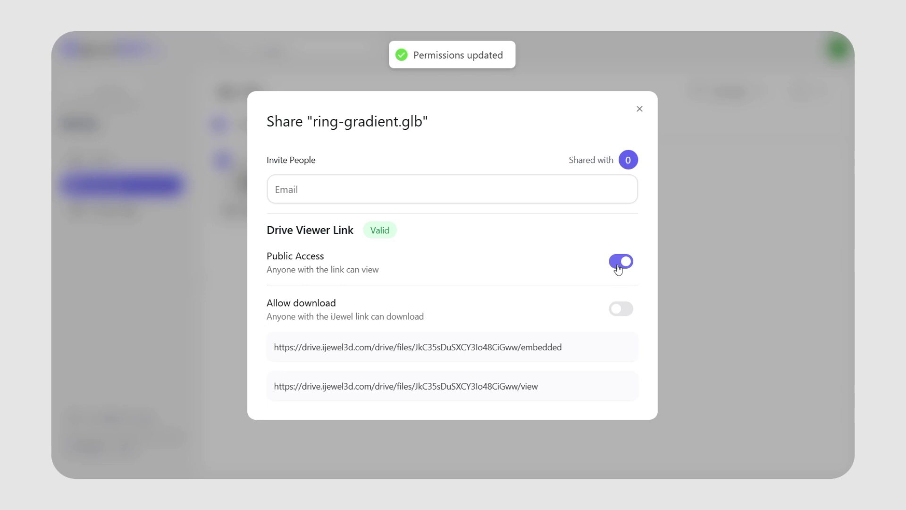
# Enable downloads with the rights confirmation, turn them back off, and copy the viewer link
pyautogui.click(622, 310)
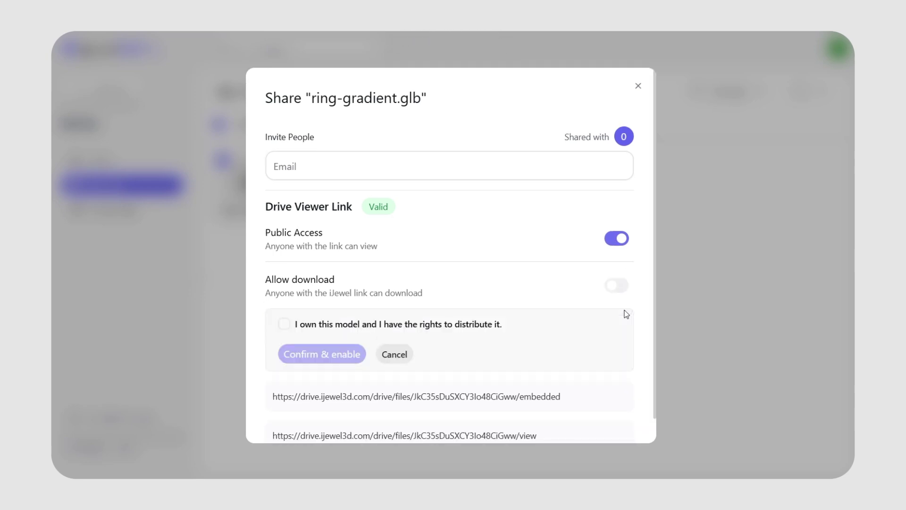
pyautogui.click(476, 330)
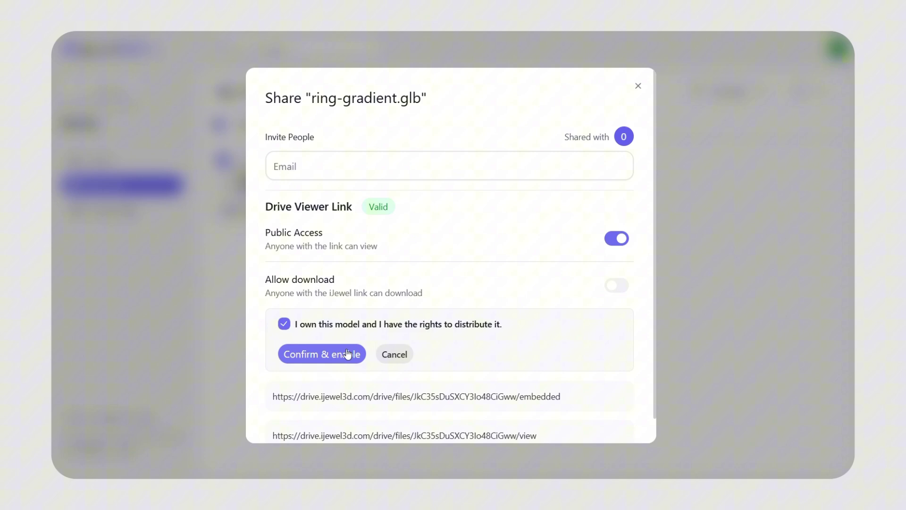
pyautogui.click(348, 354)
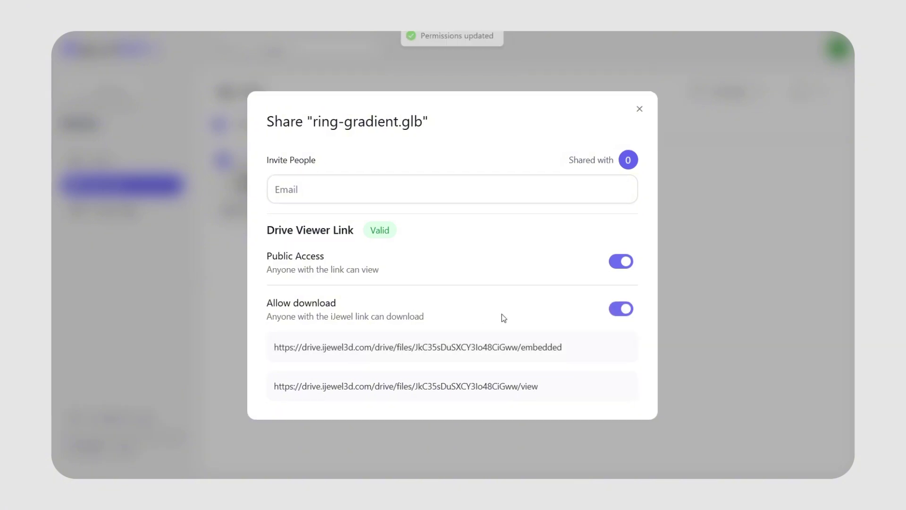
pyautogui.click(616, 312)
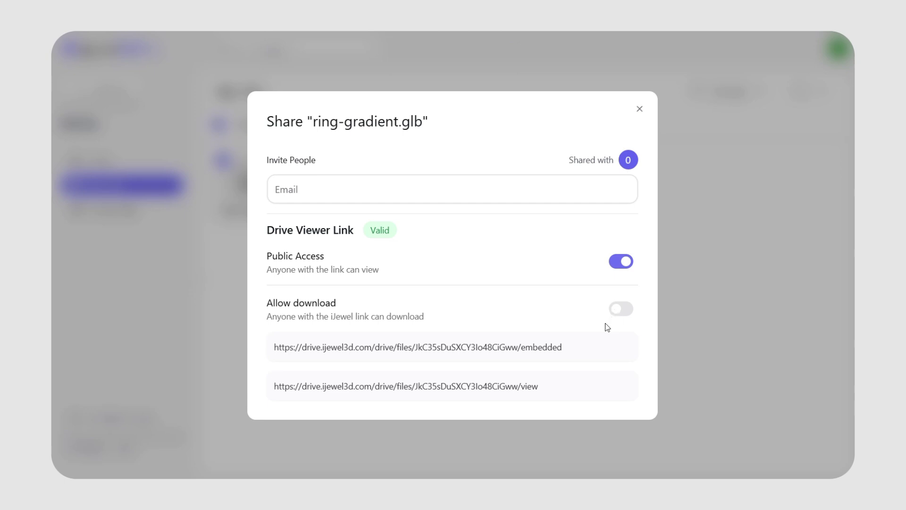
pyautogui.click(551, 386)
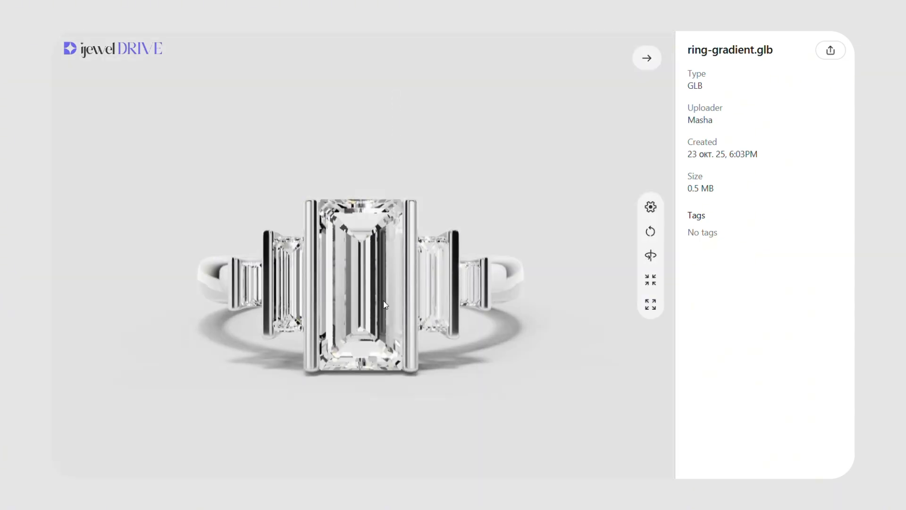
pyautogui.scroll(3, 383, 300)
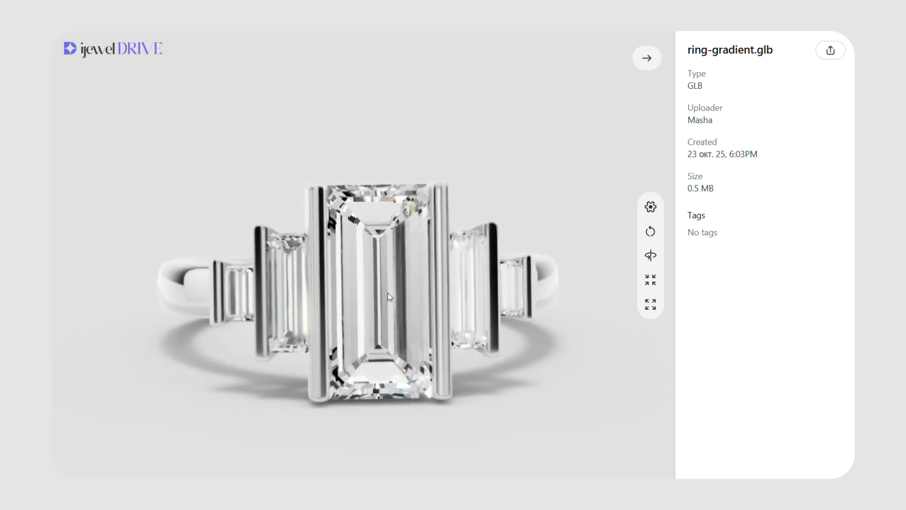
pyautogui.scroll(-3, 388, 301)
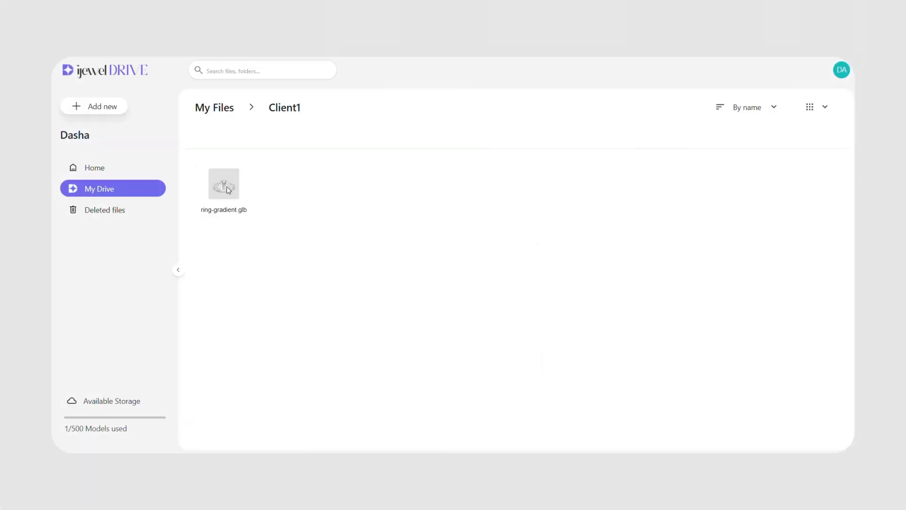
# Open the ring in the Editor and show the embed's Displayed buttons settings
pyautogui.rightClick(228, 189)
pyautogui.moveTo(248, 193)
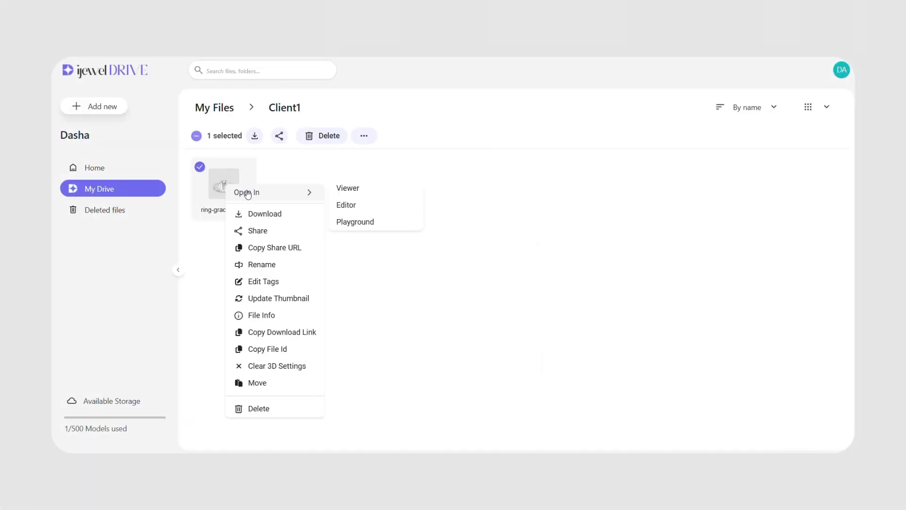
pyautogui.click(342, 205)
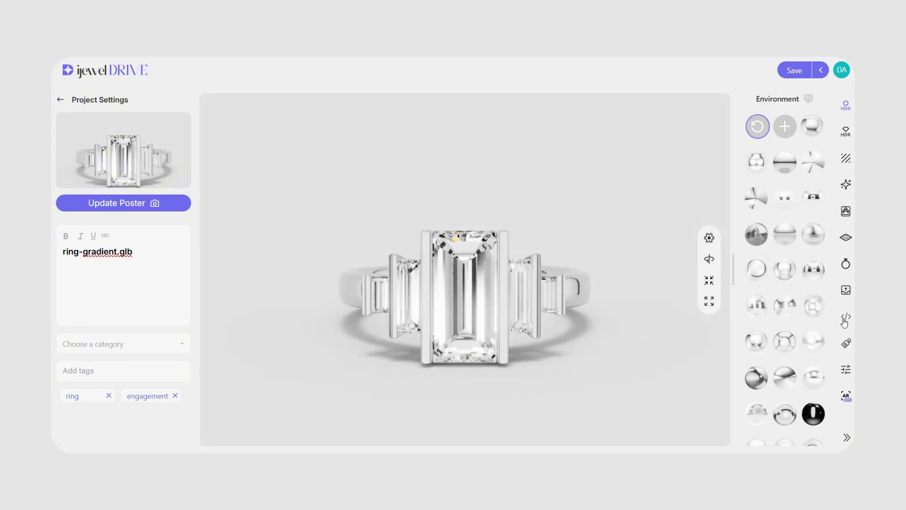
pyautogui.click(845, 320)
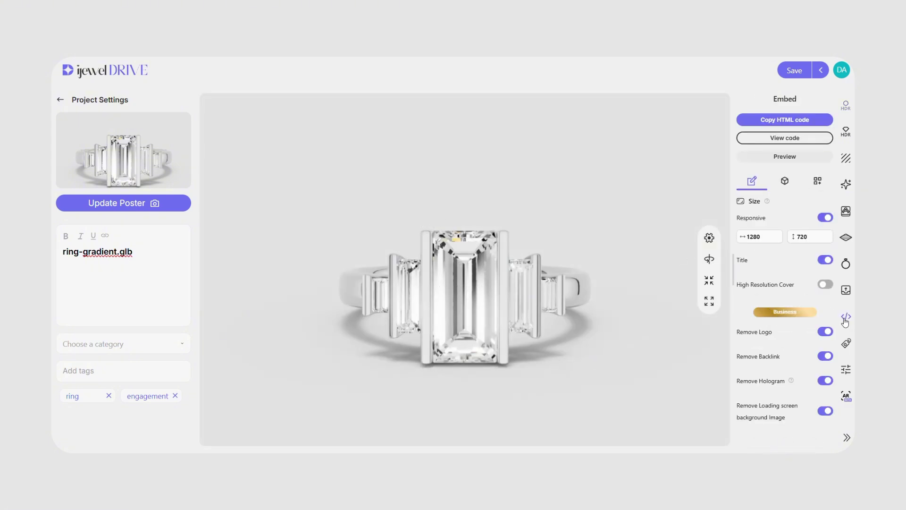
pyautogui.click(818, 183)
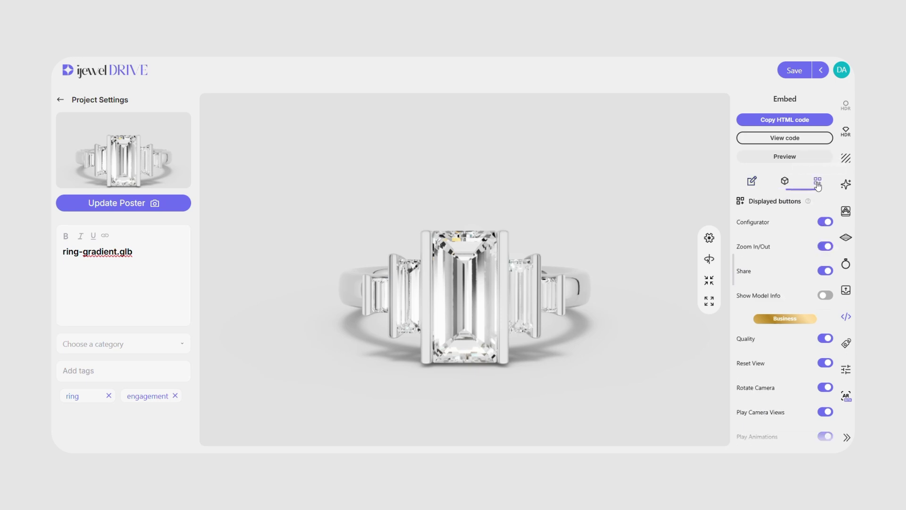
# Hide every embed button, from Configurator through Full Screen
pyautogui.click(825, 221)
pyautogui.click(826, 247)
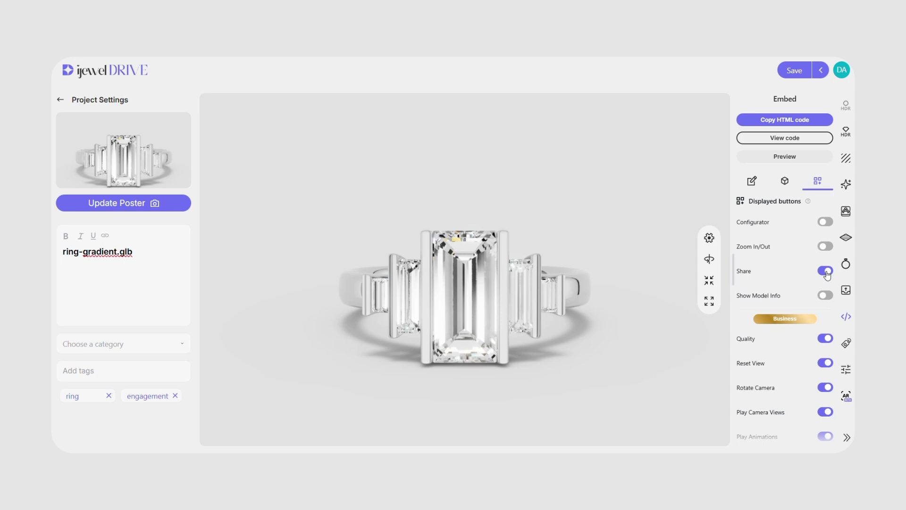
pyautogui.click(827, 272)
pyautogui.scroll(-1, 827, 288)
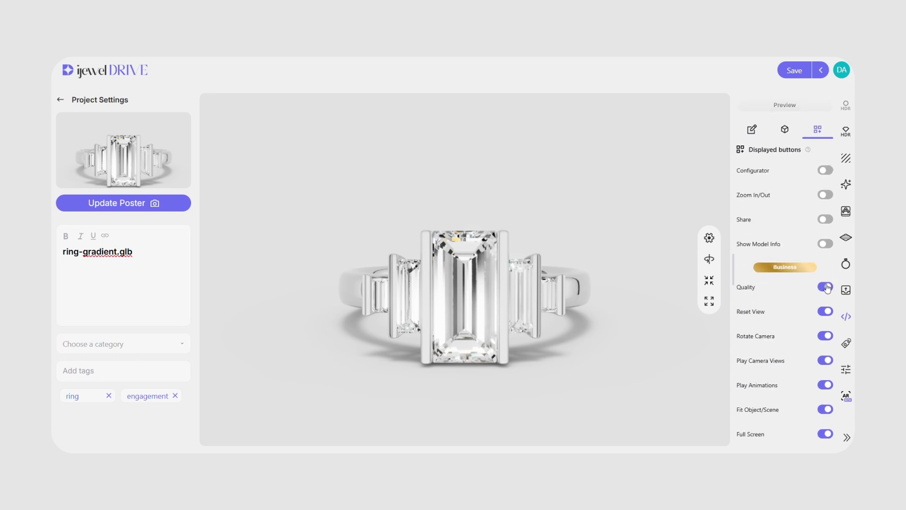
pyautogui.click(825, 287)
pyautogui.click(825, 312)
pyautogui.click(826, 338)
pyautogui.click(827, 360)
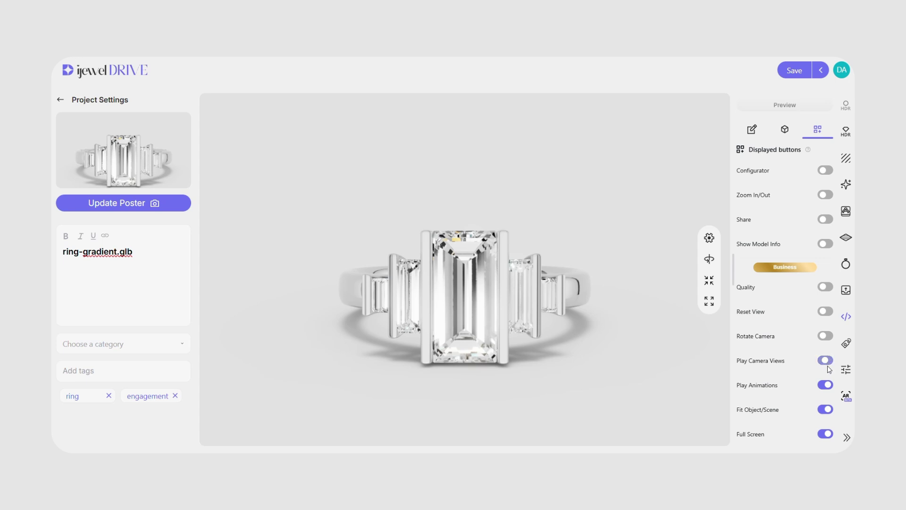
pyautogui.click(828, 391)
pyautogui.click(827, 412)
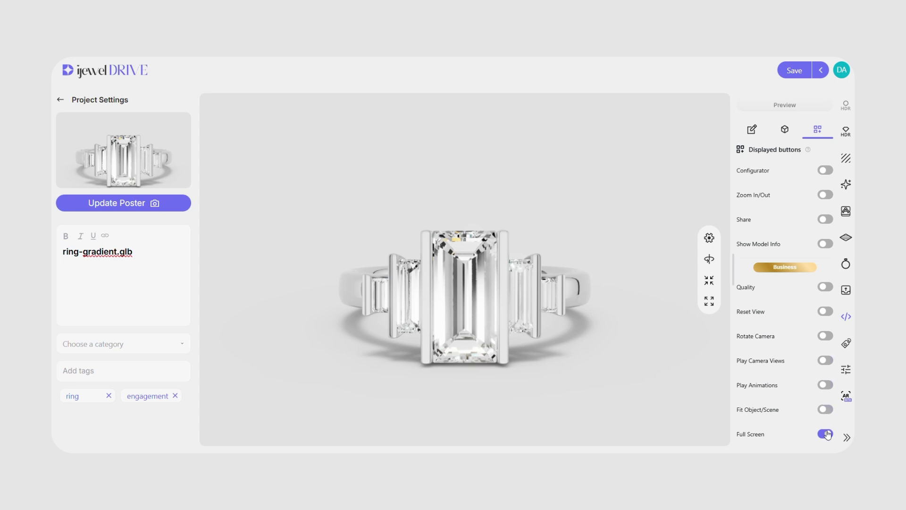
pyautogui.click(827, 437)
# Re-enable the Full Screen, Rotate Camera and Quality buttons
pyautogui.click(827, 438)
pyautogui.click(825, 337)
pyautogui.click(825, 287)
# Turn on autoplay for the embedded model and show the embed size and logo-removal options
pyautogui.click(788, 131)
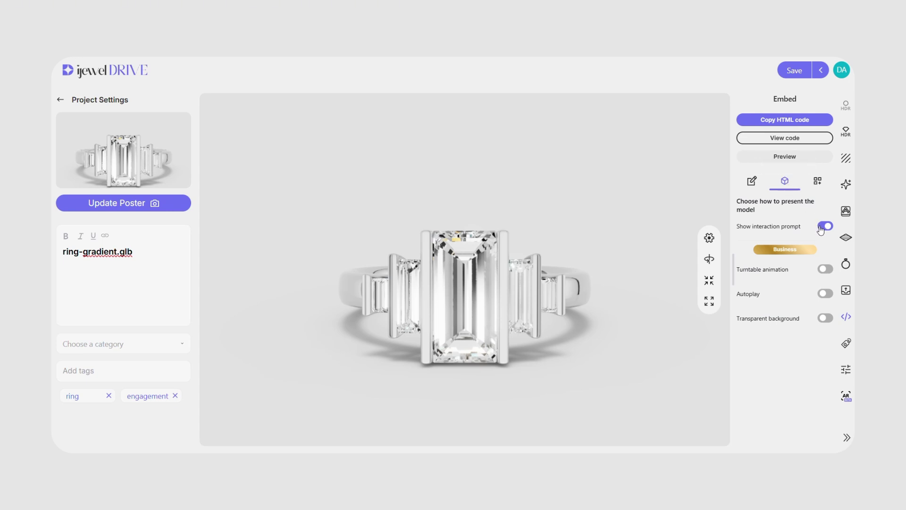
pyautogui.click(826, 296)
pyautogui.click(755, 183)
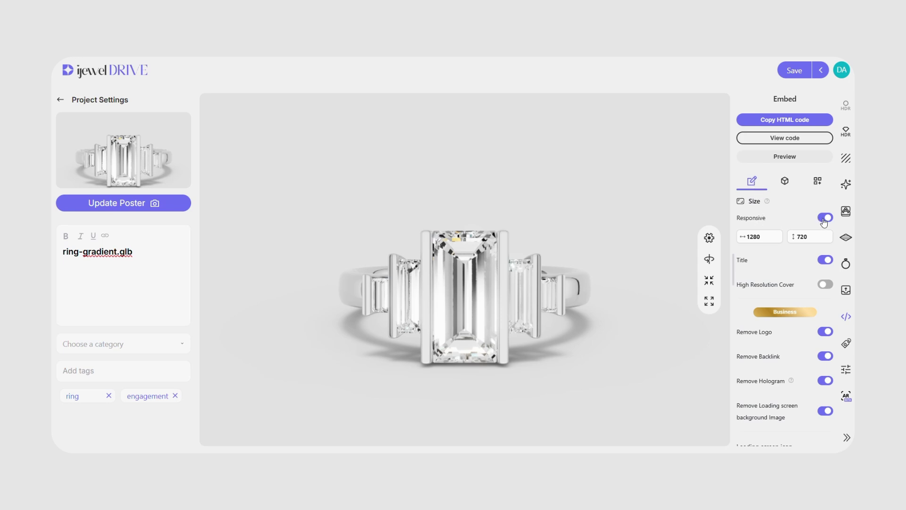
# Switch the Title toggle off in the ring's Embed settings
pyautogui.click(825, 262)
pyautogui.scroll(-1, 826, 266)
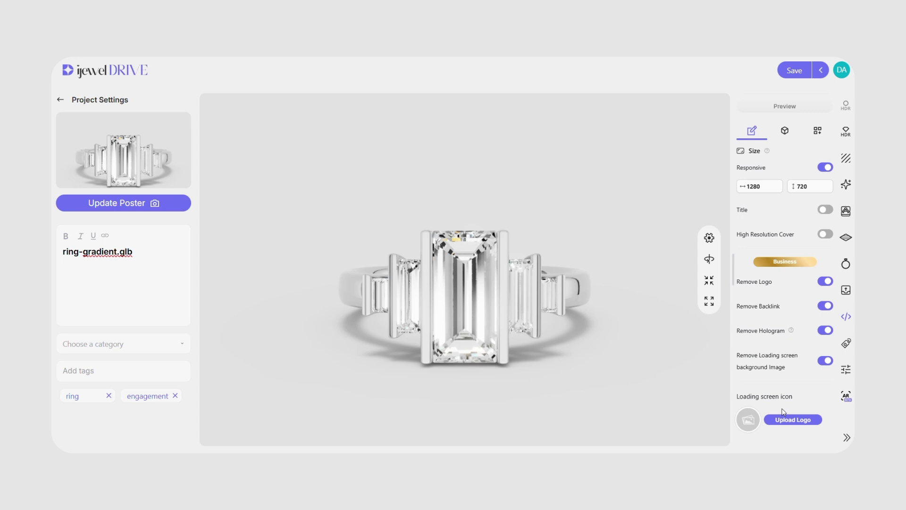
pyautogui.scroll(1, 783, 412)
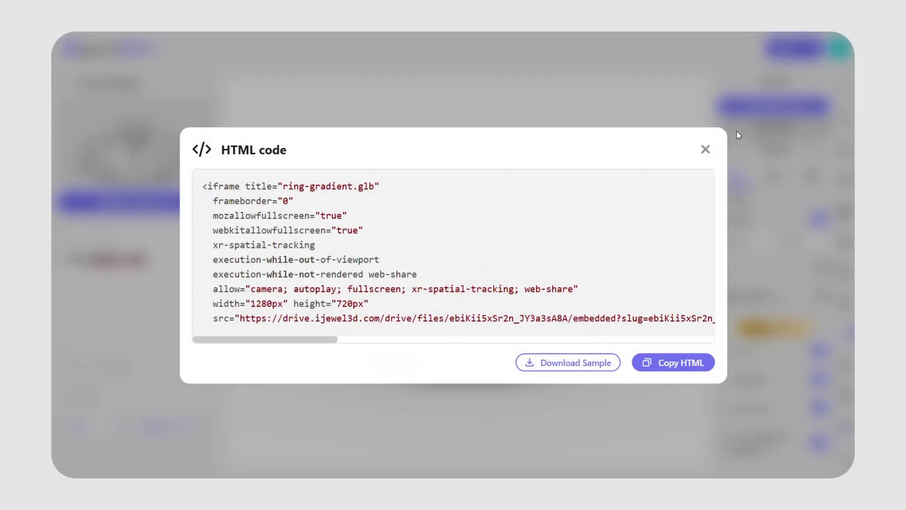
# Copy the ring viewer's embed HTML and pick ring size 47 on the Eternal Heaven page
pyautogui.click(660, 358)
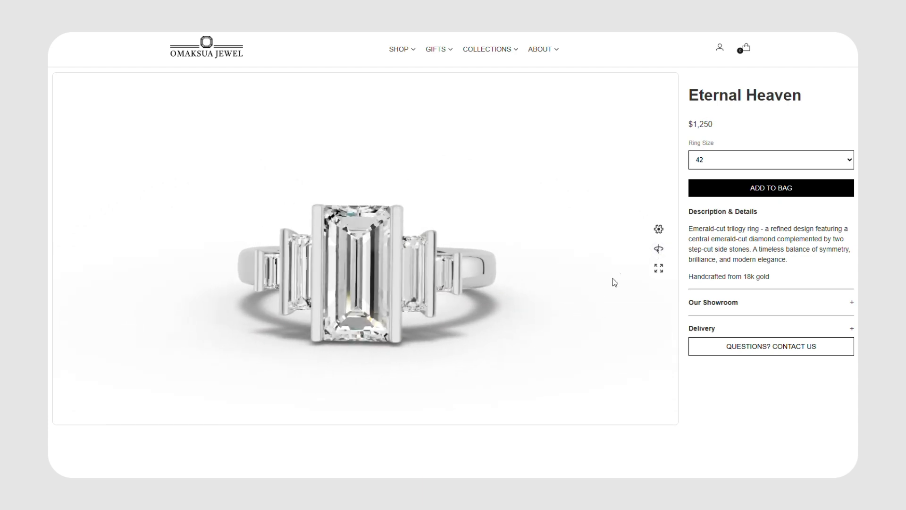
pyautogui.click(749, 161)
pyautogui.click(759, 224)
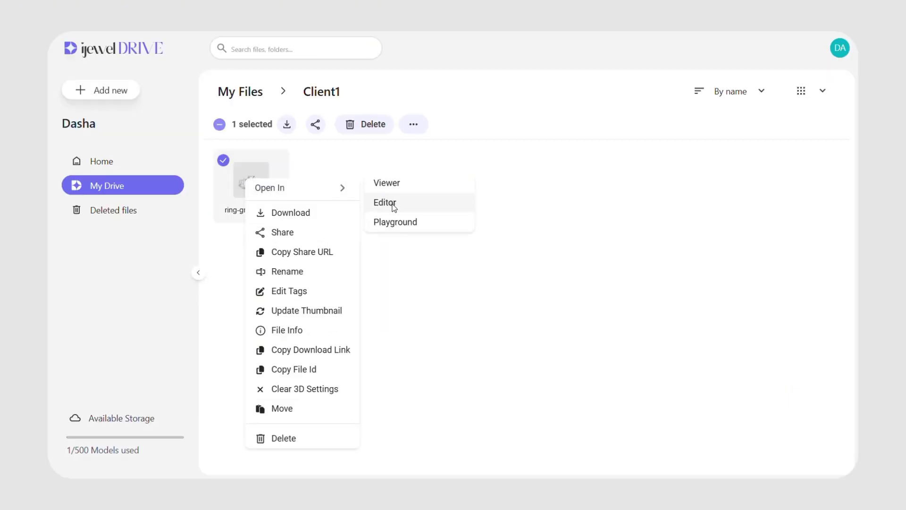
# Upload a brand logo in ring-gradient.glb's Branding settings, with Show logo and Preview enabled
pyautogui.click(393, 204)
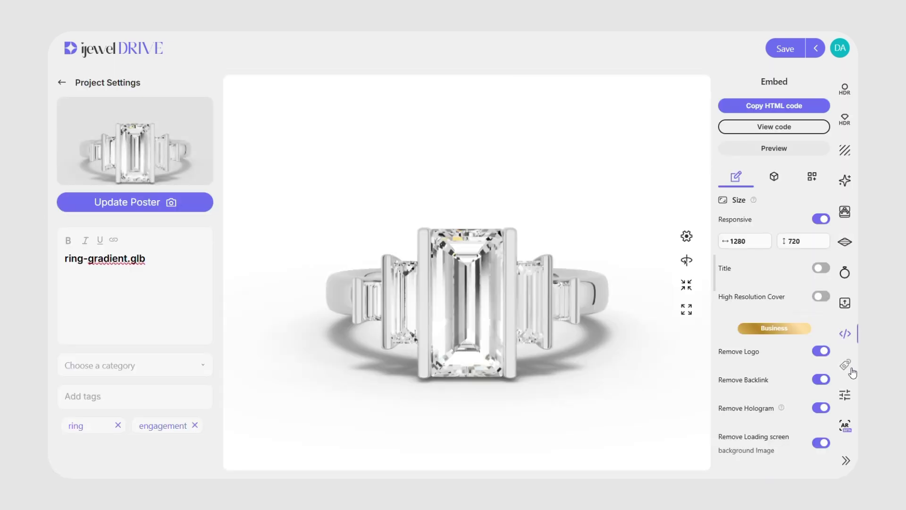
pyautogui.click(845, 365)
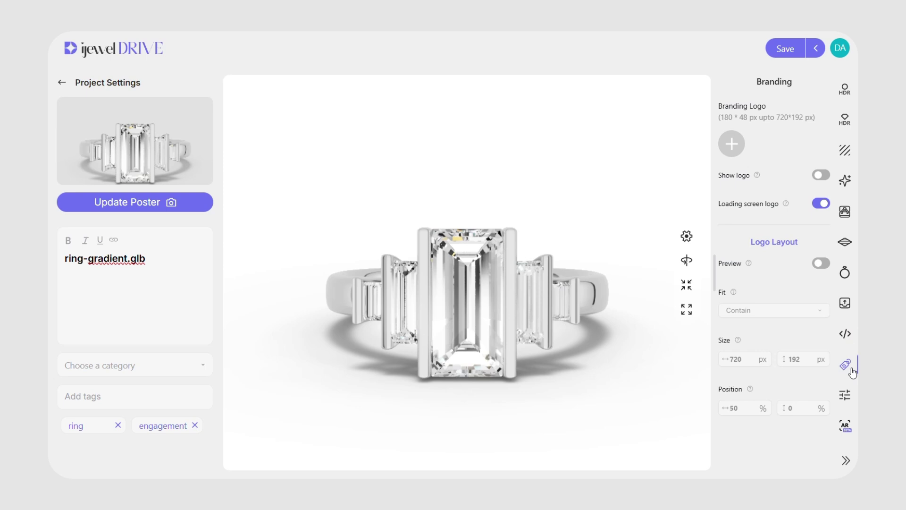
pyautogui.click(732, 146)
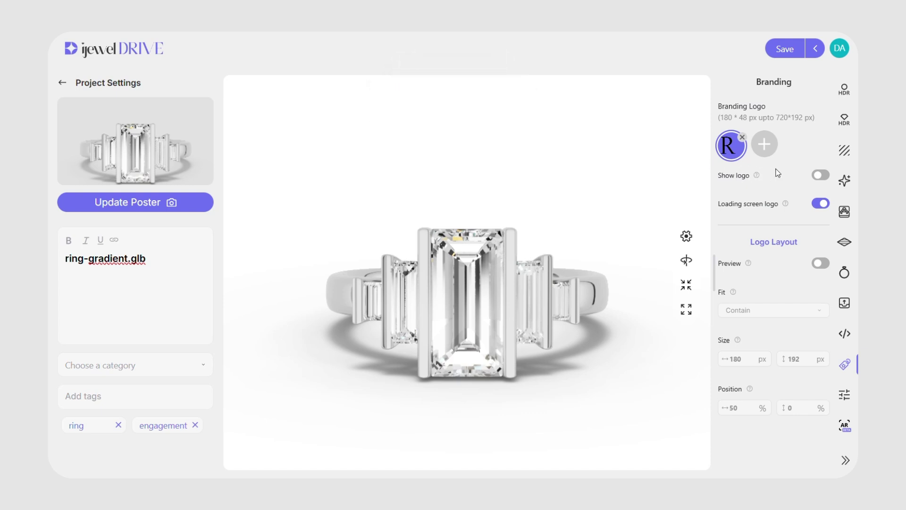
pyautogui.click(823, 176)
pyautogui.click(821, 263)
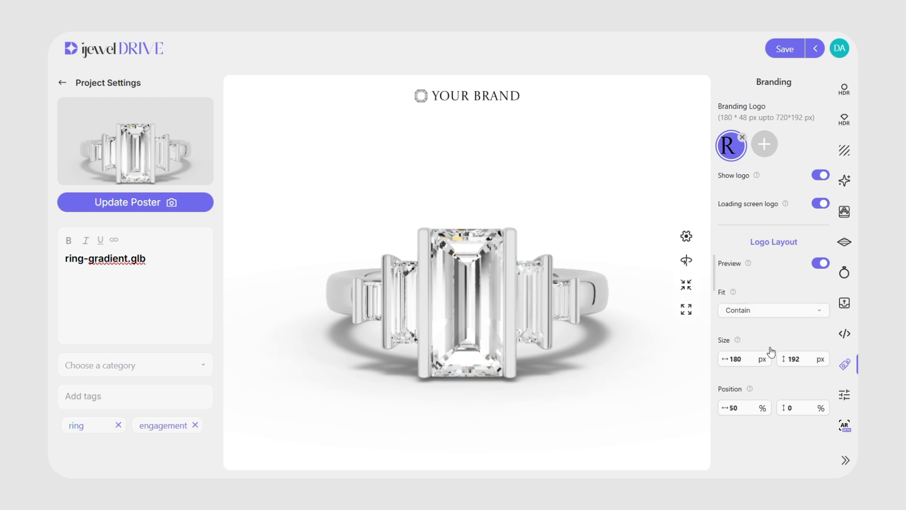
# Adjust the logo's width and horizontal position so it sits centered, then save the project
pyautogui.click(744, 360)
pyautogui.click(751, 405)
pyautogui.write('1')
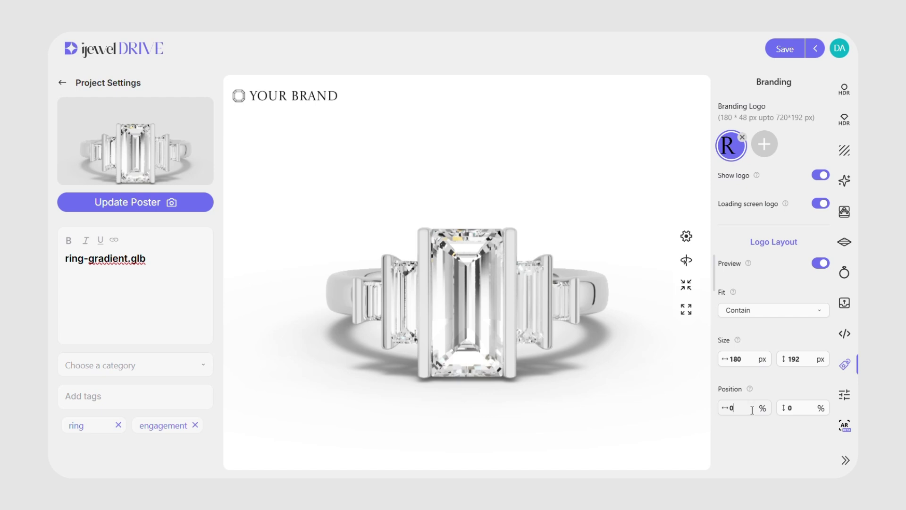
pyautogui.write('50')
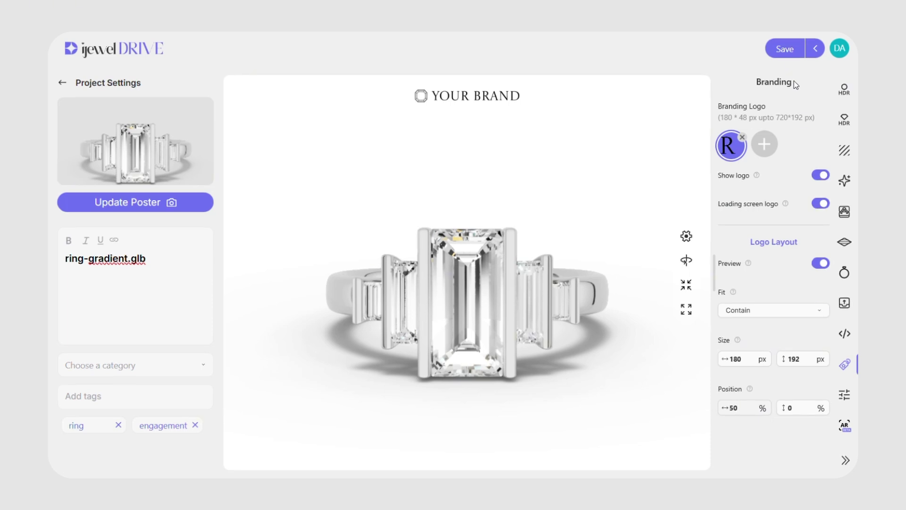
pyautogui.click(795, 49)
pyautogui.click(848, 340)
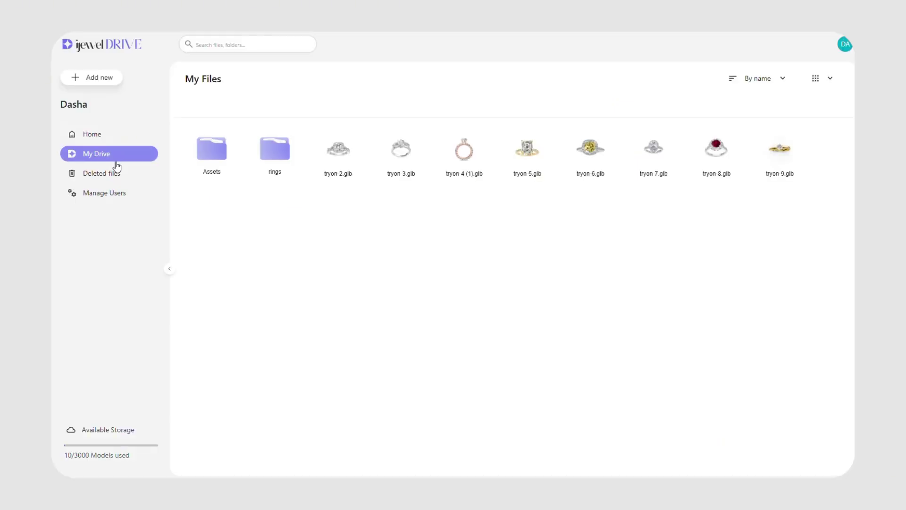
# Show guests in Manage Users and confirm granting access to the guest user
pyautogui.click(116, 198)
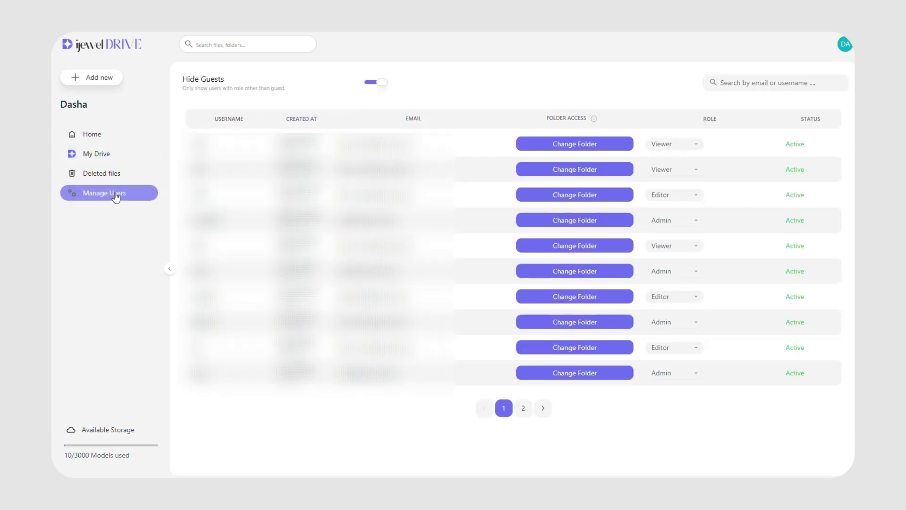
pyautogui.click(368, 85)
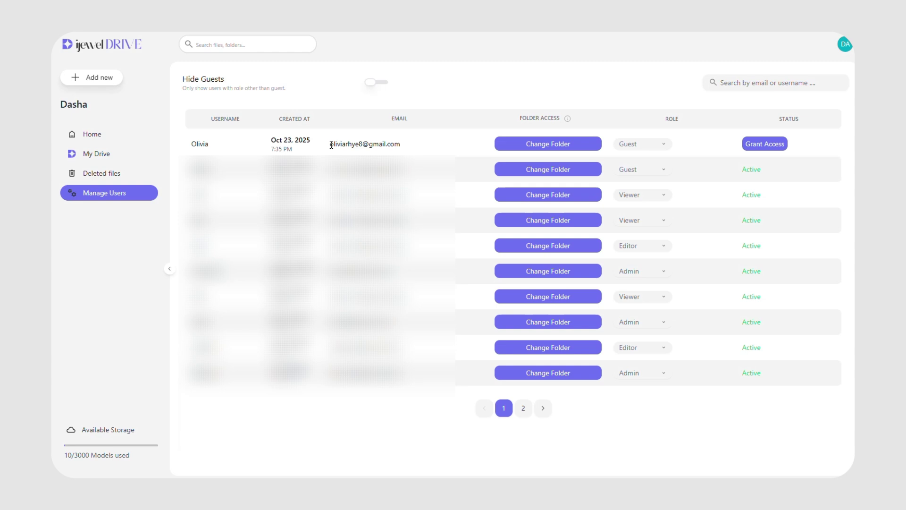
pyautogui.moveTo(329, 144); pyautogui.dragTo(402, 145)
pyautogui.click(402, 146)
pyautogui.click(762, 145)
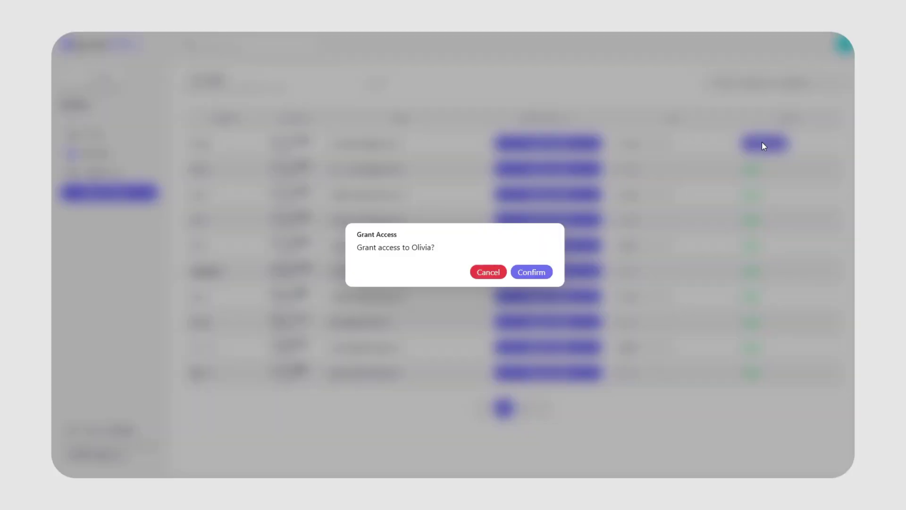
pyautogui.click(540, 271)
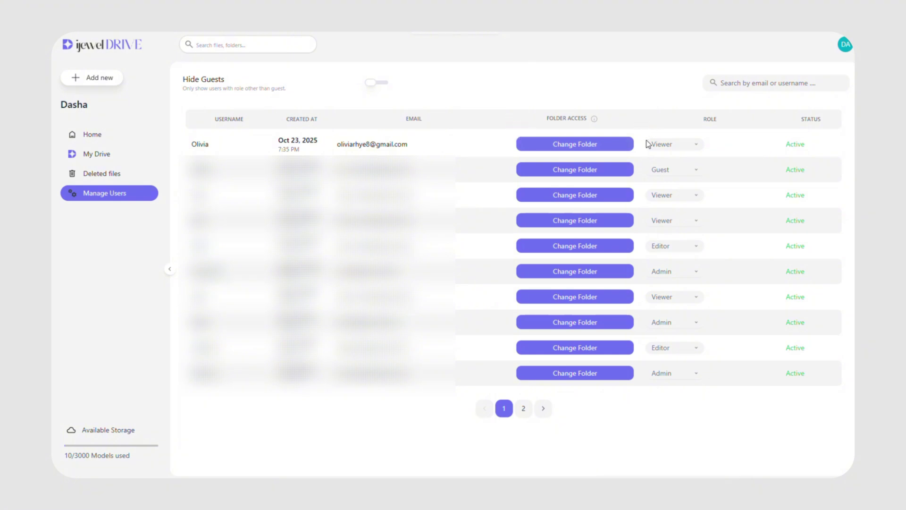
# Change the new user's role to Viewer
pyautogui.click(667, 144)
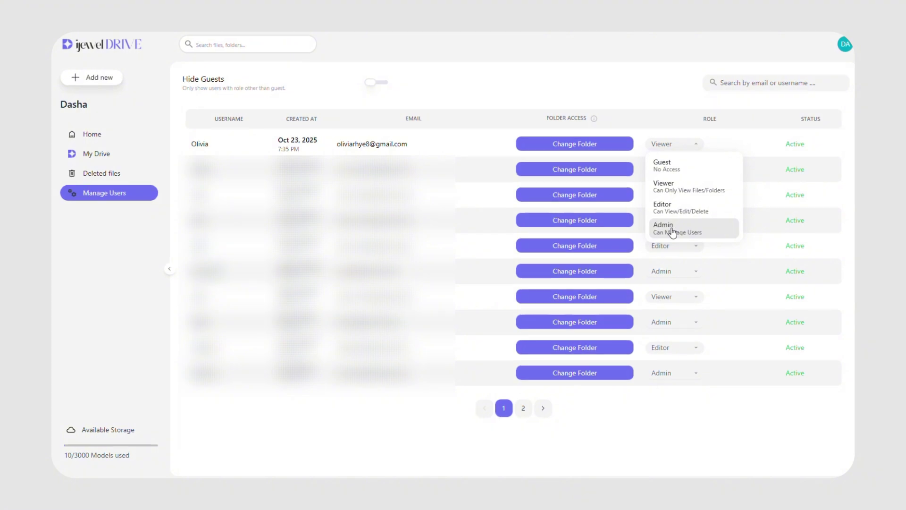
pyautogui.click(672, 187)
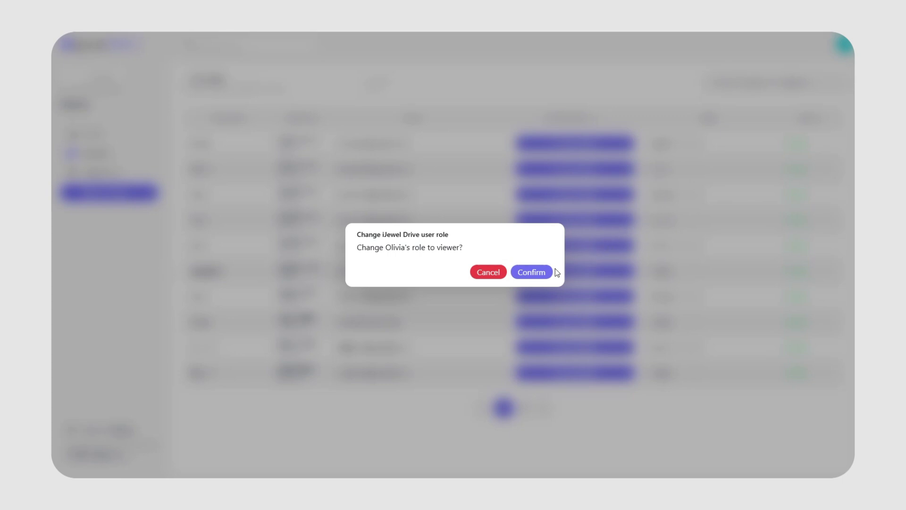
pyautogui.click(532, 272)
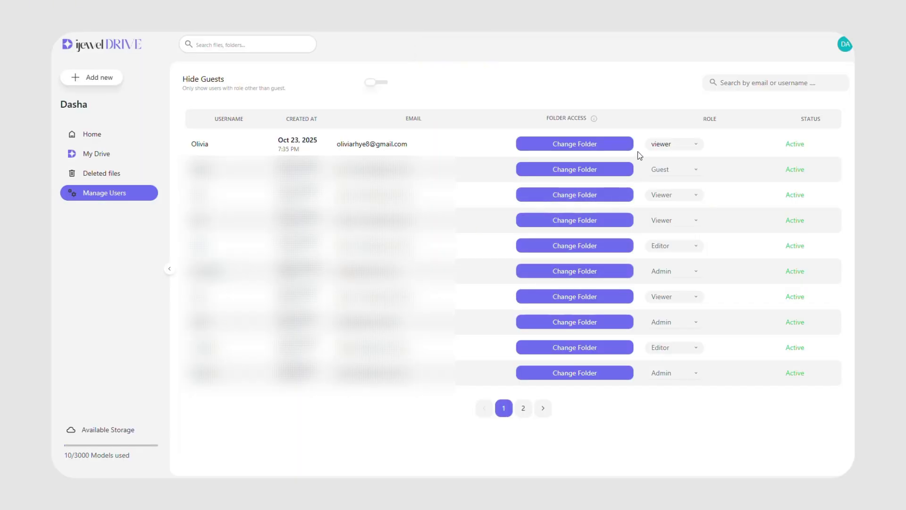
# Restrict the user's folder access to the rings folder
pyautogui.click(581, 148)
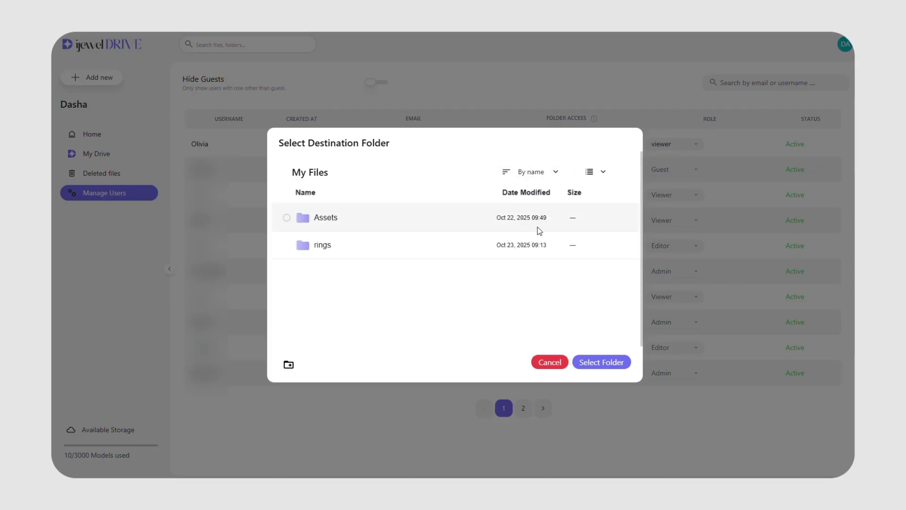
pyautogui.doubleClick(322, 245)
pyautogui.click(607, 362)
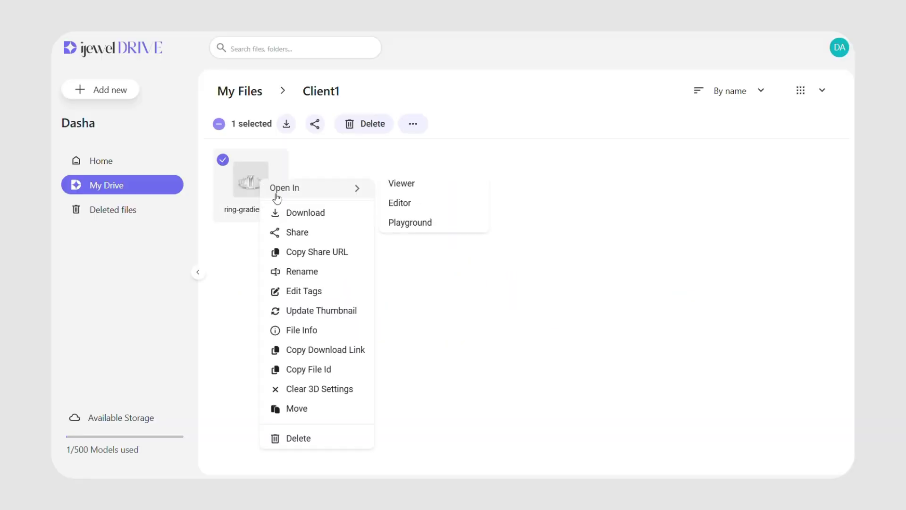
# Copy ring-gradient.glb's 3d.mydomain.com share link from its Share options
pyautogui.click(308, 234)
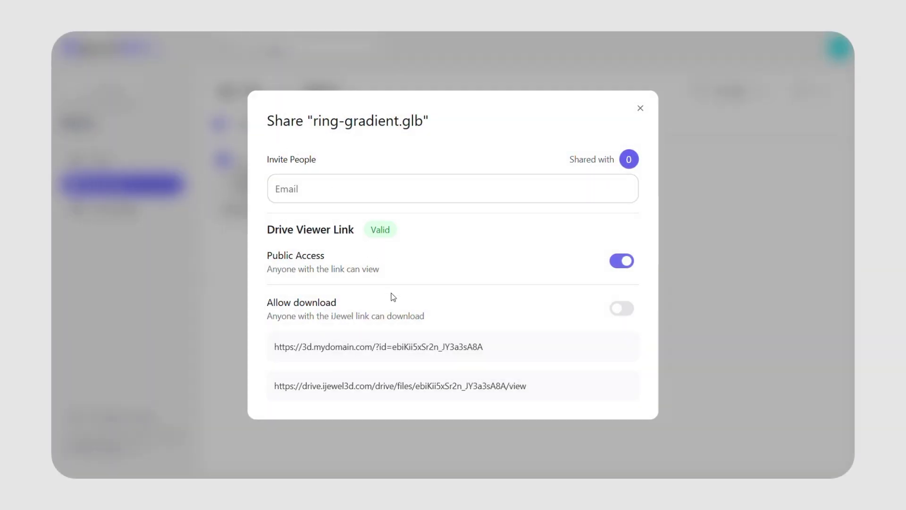
pyautogui.click(396, 348)
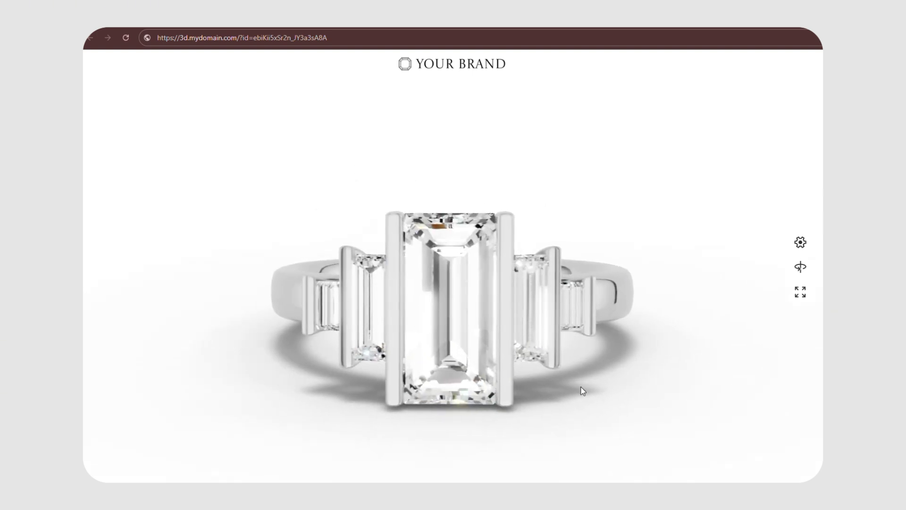
# Turn on Rotate Camera so the ring spins in the branded shared viewer
pyautogui.click(802, 268)
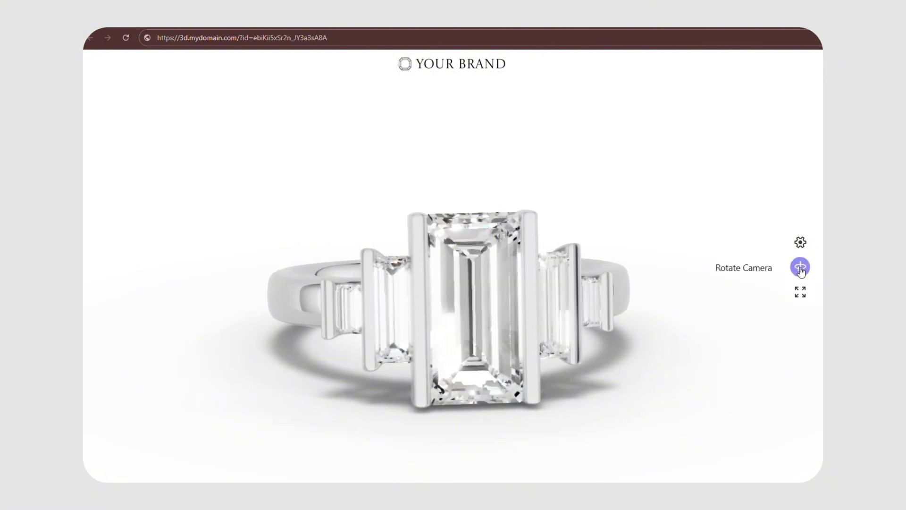